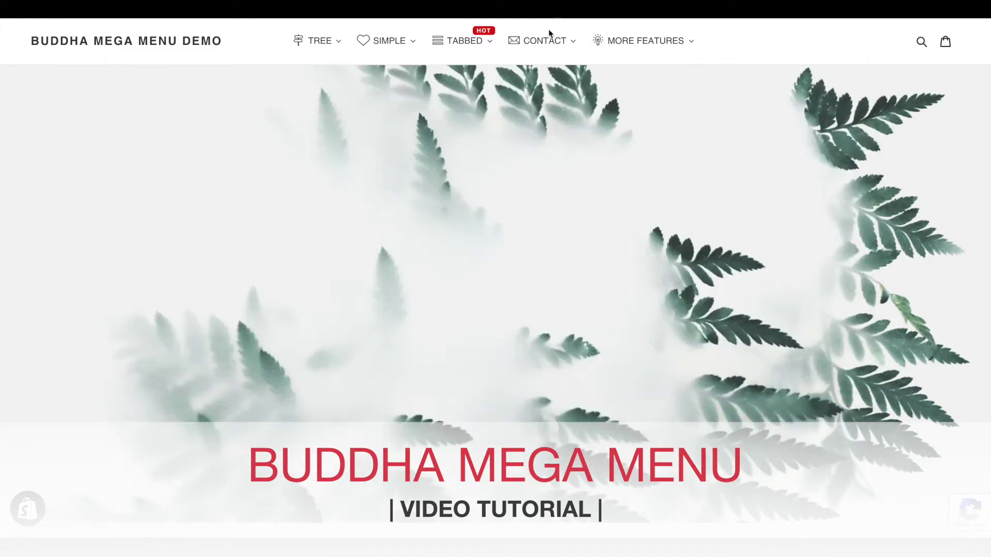
Step: Start a main menu item linked to the Fashion Sales collection and name it TREE
{"action": "mouse_move", "coordinate": [548, 42]}
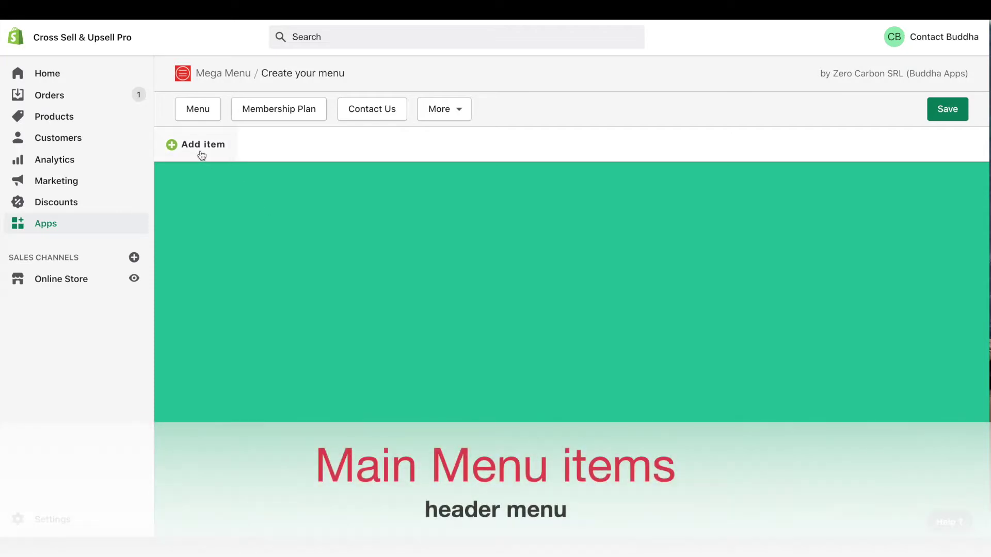
{"action": "left_click", "coordinate": [200, 146]}
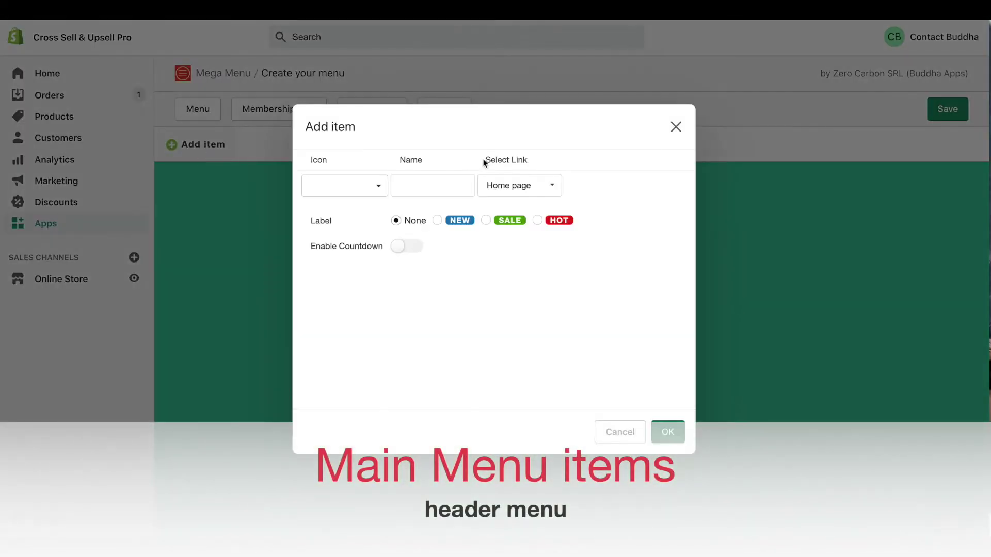
{"action": "left_click", "coordinate": [526, 194]}
{"action": "scroll", "coordinate": [521, 318], "scroll_direction": "down", "scroll_amount": 3}
{"action": "scroll", "coordinate": [523, 316], "scroll_direction": "up", "scroll_amount": 1}
{"action": "scroll", "coordinate": [522, 318], "scroll_direction": "up", "scroll_amount": 2}
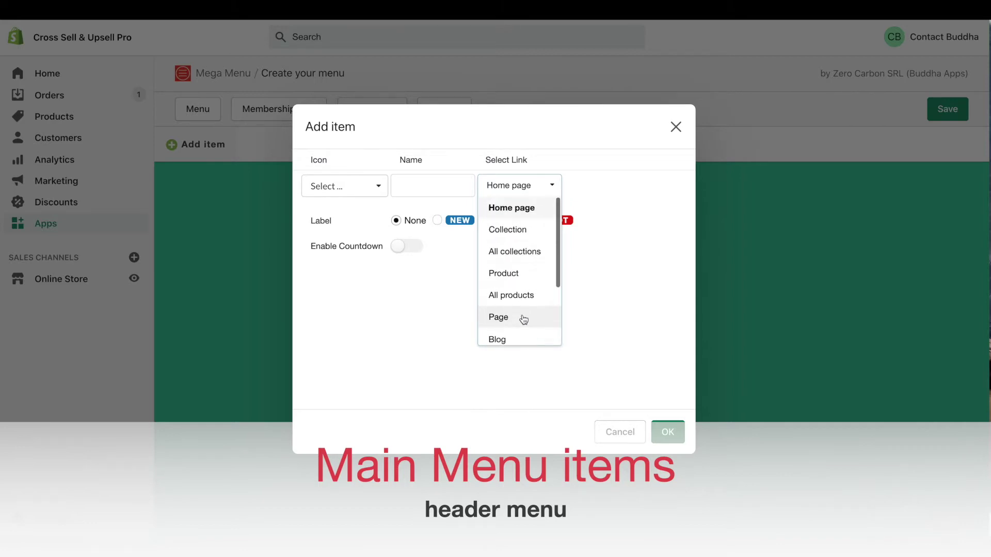
{"action": "left_click", "coordinate": [522, 230]}
{"action": "left_click", "coordinate": [604, 181]}
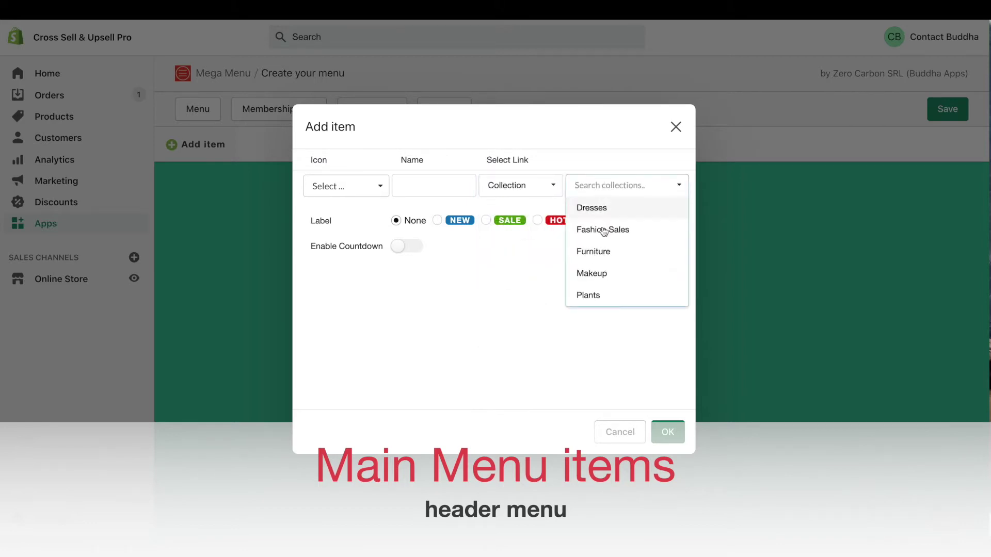
{"action": "left_click", "coordinate": [618, 236]}
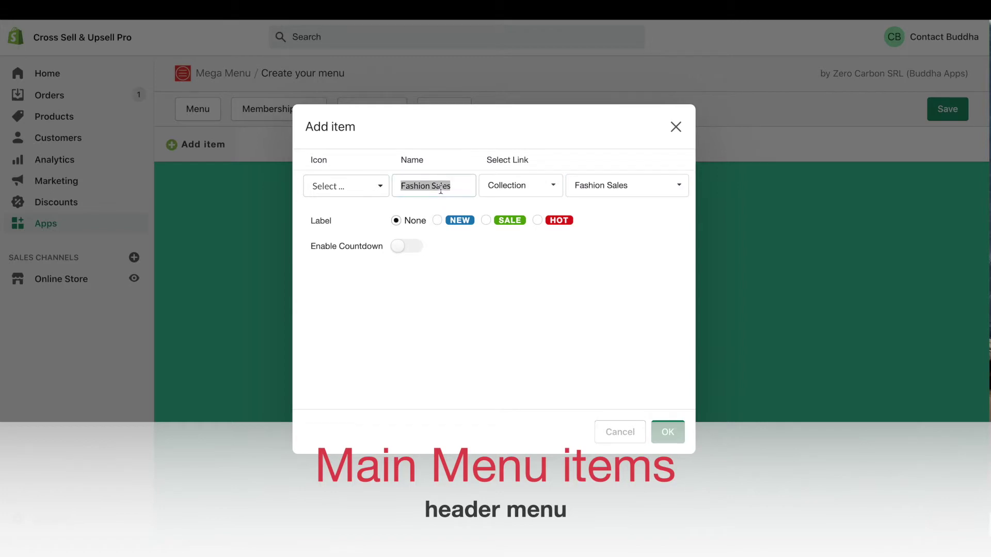
{"action": "type", "text": "TREE"}
Step: Search the live icons for "dire", give the TREE item the signpost icon, and add the item to the menu
{"action": "left_click", "coordinate": [350, 191]}
{"action": "mouse_move", "coordinate": [353, 213]}
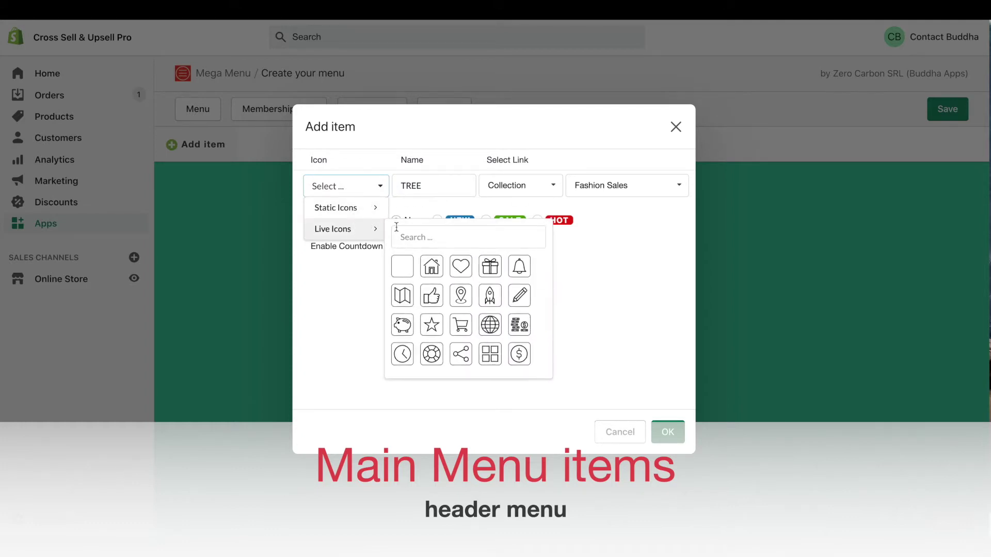
{"action": "left_click", "coordinate": [464, 237]}
{"action": "type", "text": "dire"}
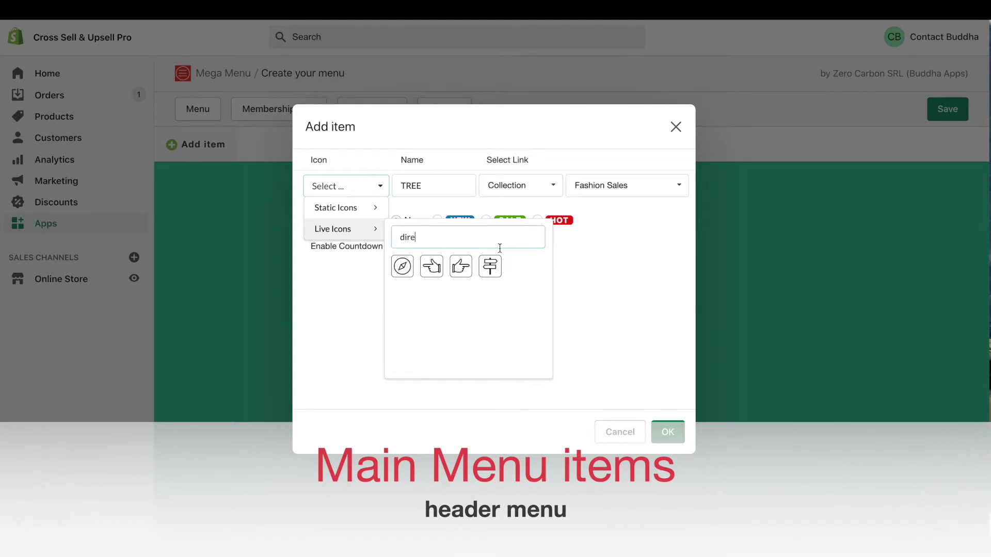
{"action": "left_click", "coordinate": [496, 267]}
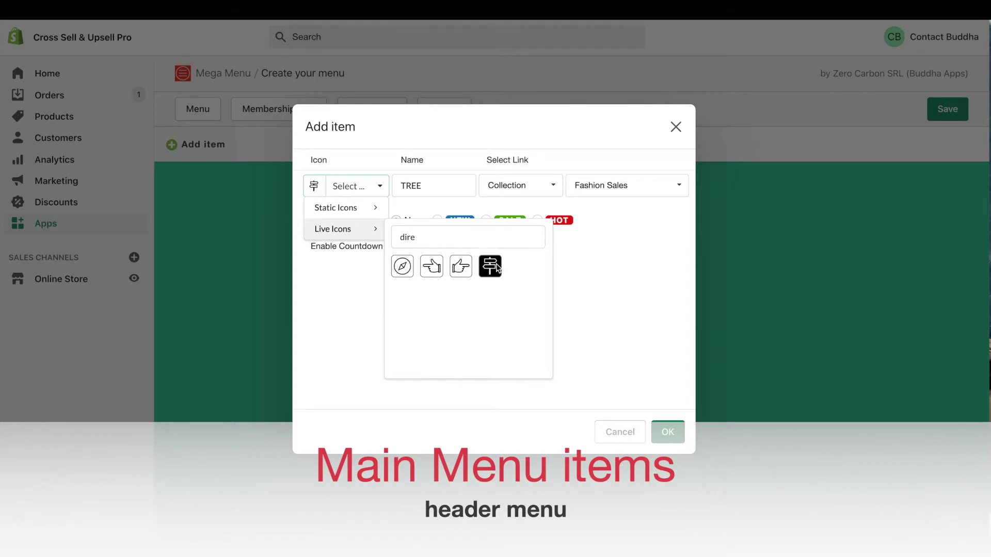
{"action": "left_click", "coordinate": [603, 296]}
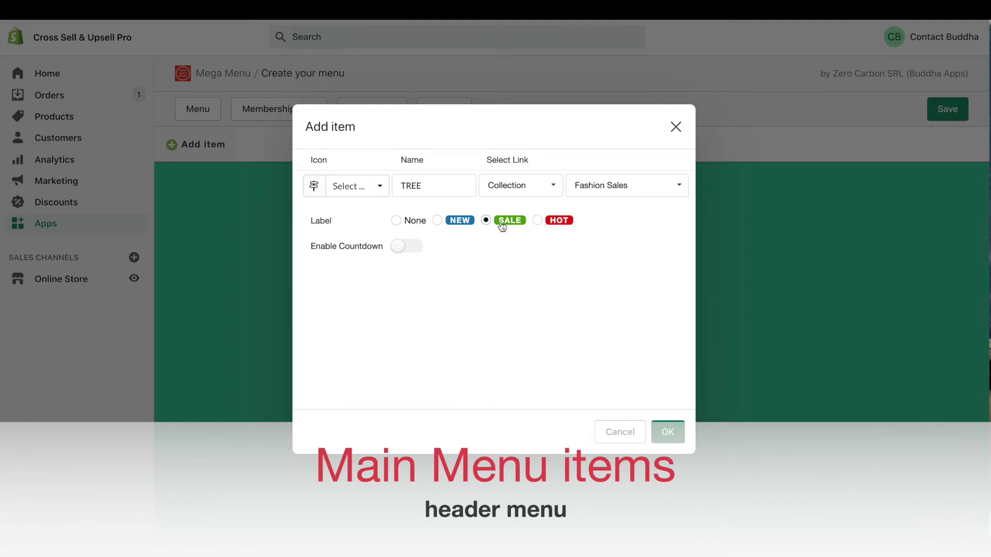
{"action": "left_click", "coordinate": [665, 432]}
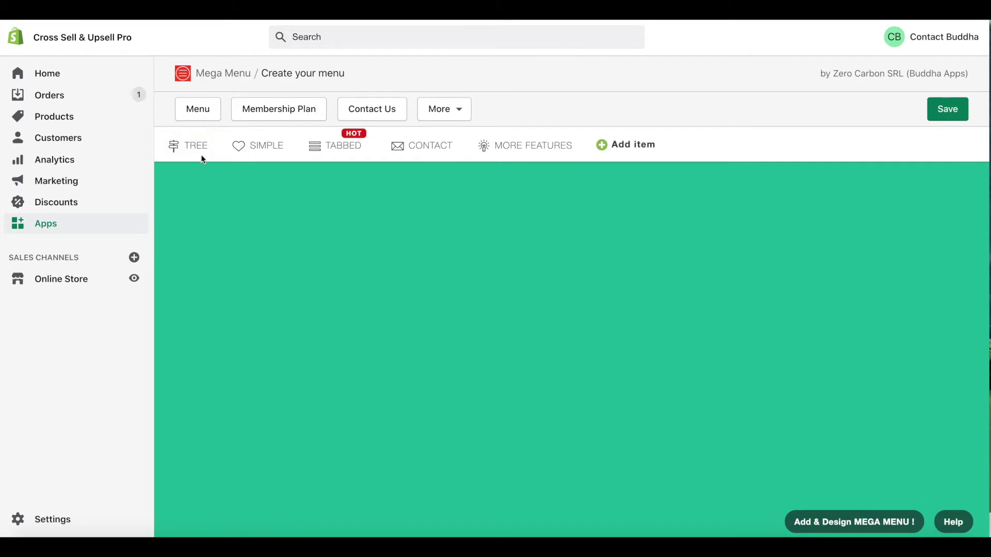
Step: Give the TREE item a Tree submenu and start a subitem named Women linked to the page "This is a Test Page"
{"action": "mouse_move", "coordinate": [233, 152]}
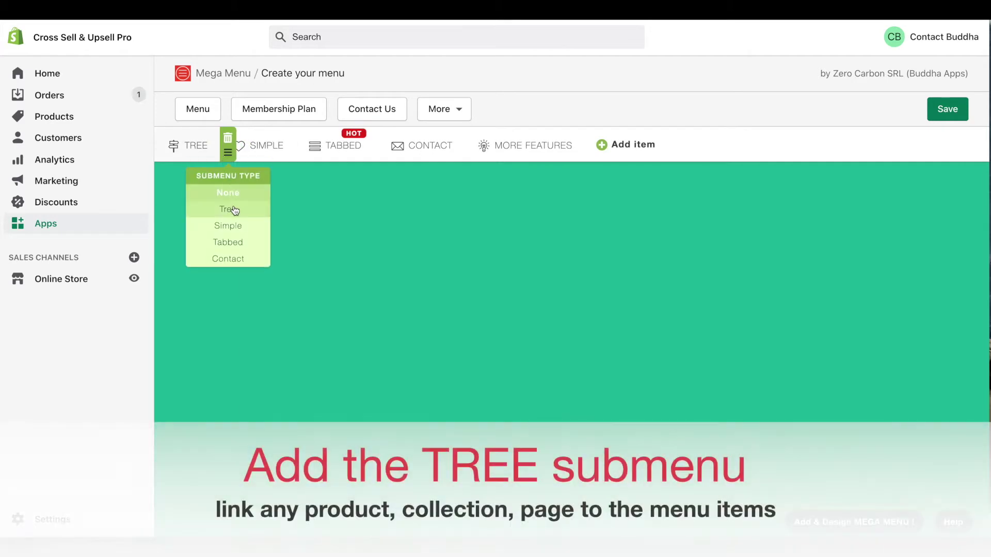
{"action": "left_click", "coordinate": [230, 210]}
{"action": "left_click", "coordinate": [180, 177]}
{"action": "left_click", "coordinate": [526, 186]}
{"action": "scroll", "coordinate": [527, 289], "scroll_direction": "down", "scroll_amount": 1}
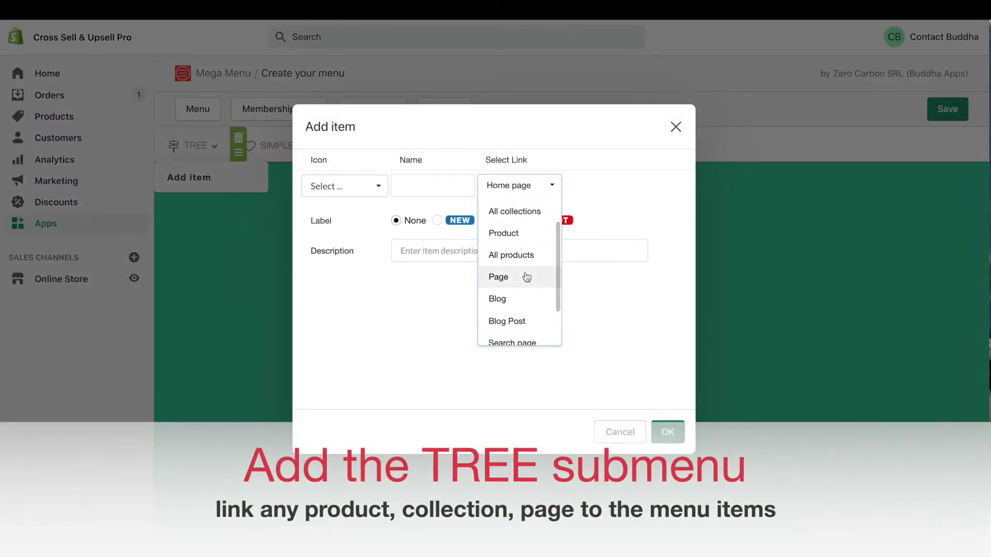
{"action": "left_click", "coordinate": [526, 279]}
{"action": "left_click", "coordinate": [570, 205]}
{"action": "triple_click", "coordinate": [438, 186]}
{"action": "type", "text": "Women"}
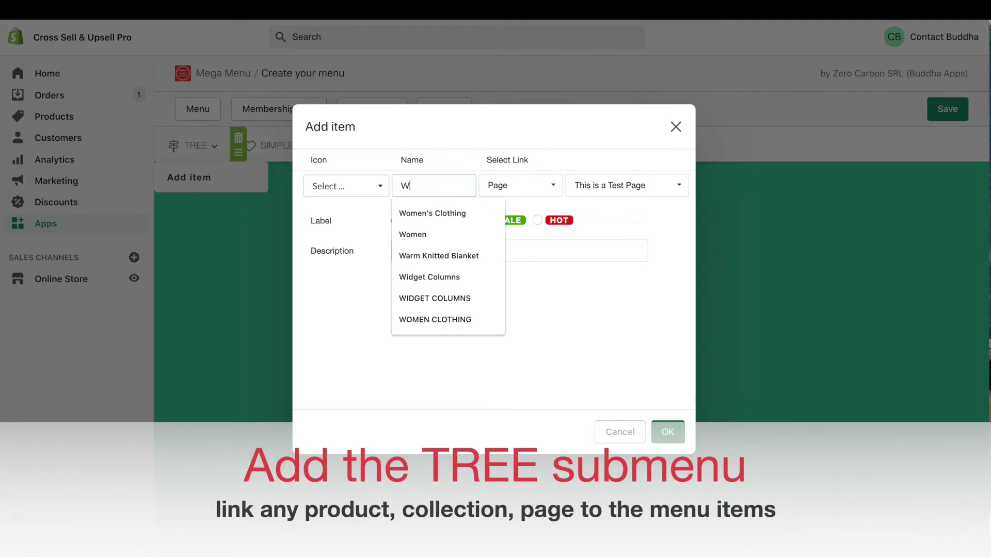
{"action": "left_click", "coordinate": [421, 243]}
Step: Give the Women subitem a static icon found with "wom" and the description "Browse through the new season collection", and add it
{"action": "left_click", "coordinate": [354, 186]}
{"action": "mouse_move", "coordinate": [348, 208]}
{"action": "left_click", "coordinate": [445, 215]}
{"action": "type", "text": "wom"}
{"action": "left_click", "coordinate": [402, 245]}
{"action": "left_click", "coordinate": [611, 251]}
{"action": "type", "text": "Browse through the new season collection"}
{"action": "left_click", "coordinate": [666, 433]}
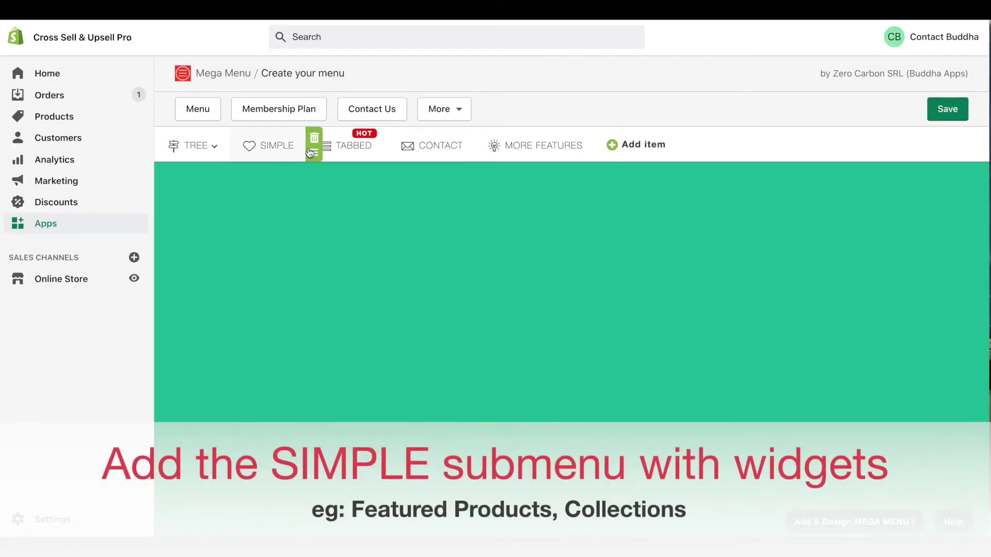
Step: Give the SIMPLE item a Simple submenu and add a Featured Product widget for A-Line Jacket with the NEW label
{"action": "left_click", "coordinate": [314, 152]}
{"action": "left_click", "coordinate": [318, 225]}
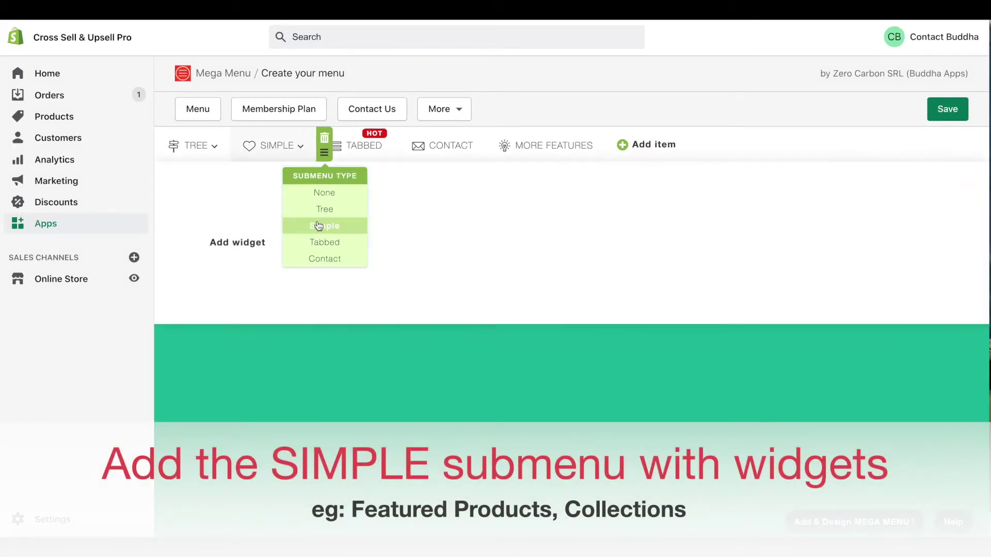
{"action": "left_click", "coordinate": [221, 226]}
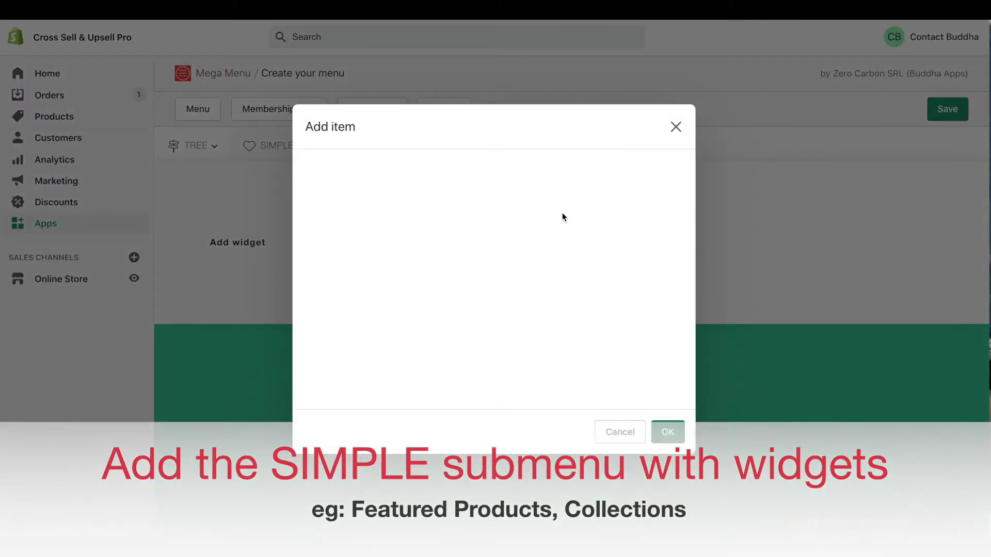
{"action": "left_click", "coordinate": [542, 188]}
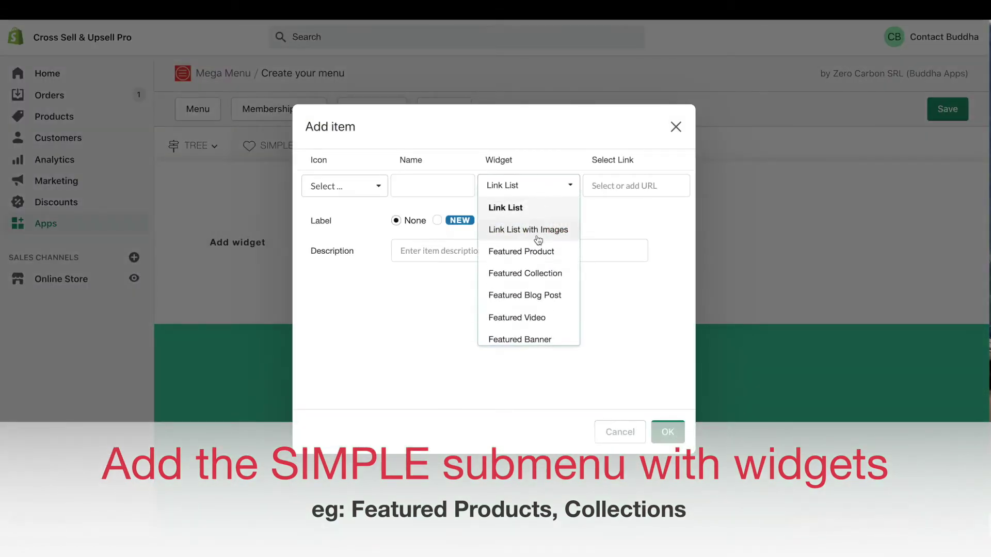
{"action": "left_click", "coordinate": [534, 252]}
{"action": "left_click", "coordinate": [628, 184]}
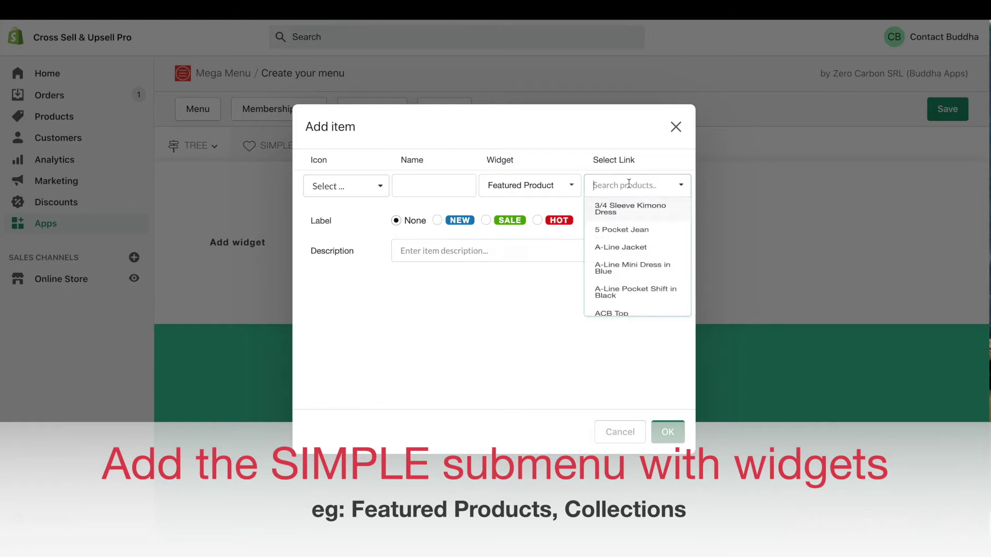
{"action": "left_click", "coordinate": [635, 261]}
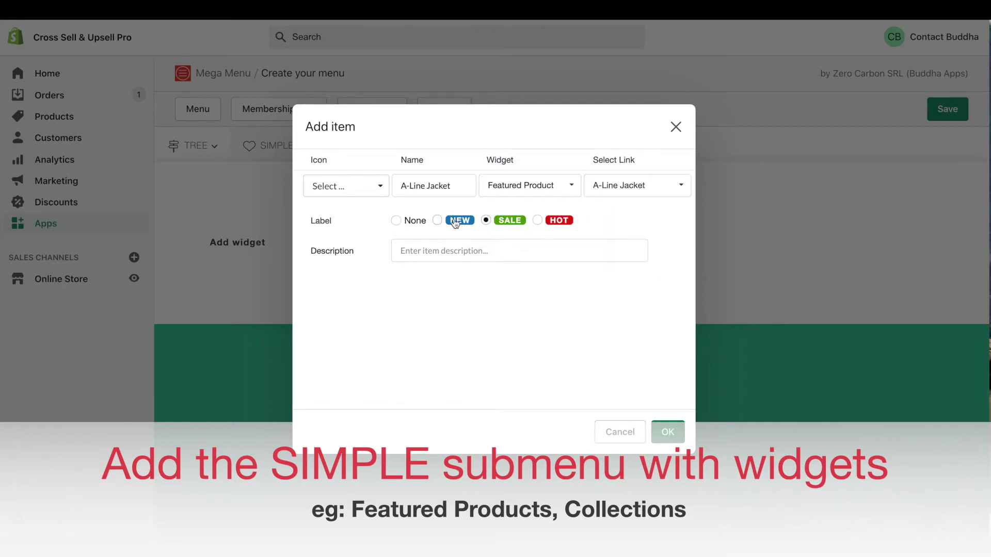
{"action": "left_click", "coordinate": [666, 432]}
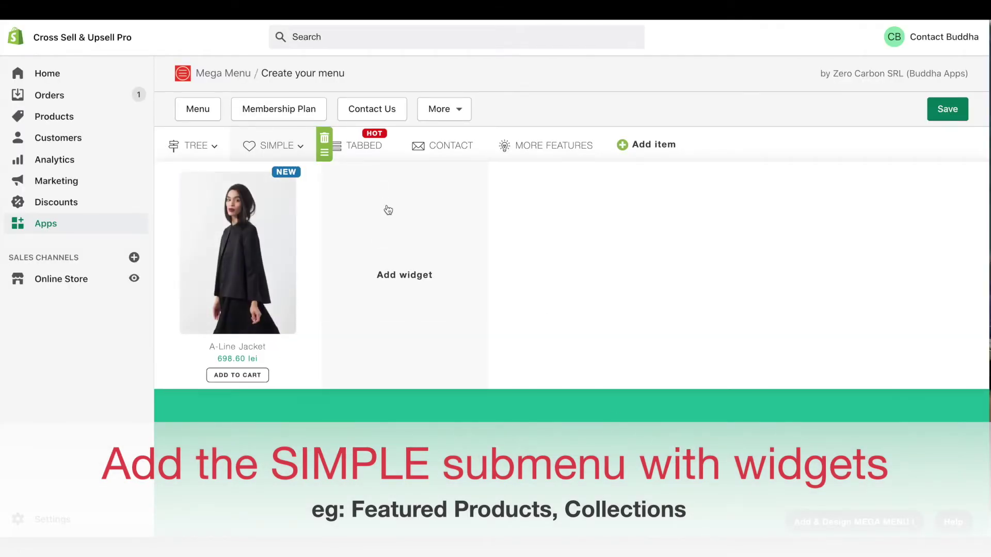
Step: Add a Featured Collection widget for Fashion Sales with the description "New Season Collection" to the SIMPLE submenu
{"action": "left_click", "coordinate": [388, 209]}
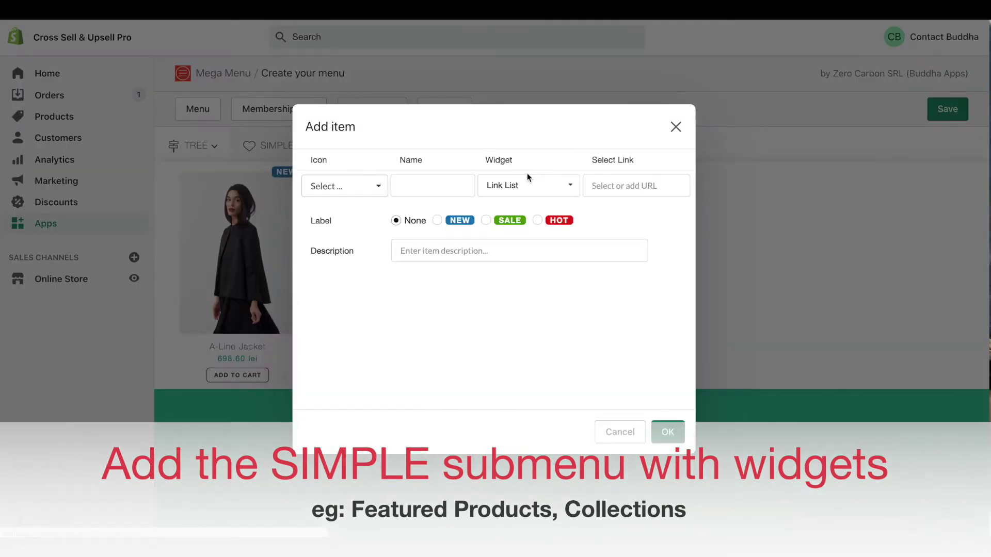
{"action": "left_click", "coordinate": [522, 198]}
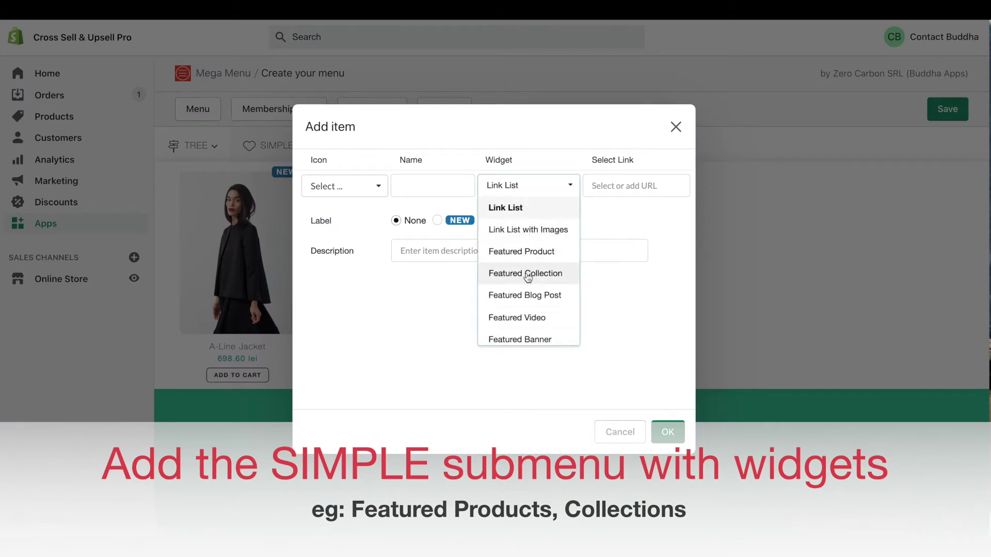
{"action": "left_click", "coordinate": [523, 272]}
{"action": "left_click", "coordinate": [615, 187]}
{"action": "left_click", "coordinate": [627, 212]}
{"action": "left_click", "coordinate": [544, 251]}
{"action": "left_click", "coordinate": [526, 277]}
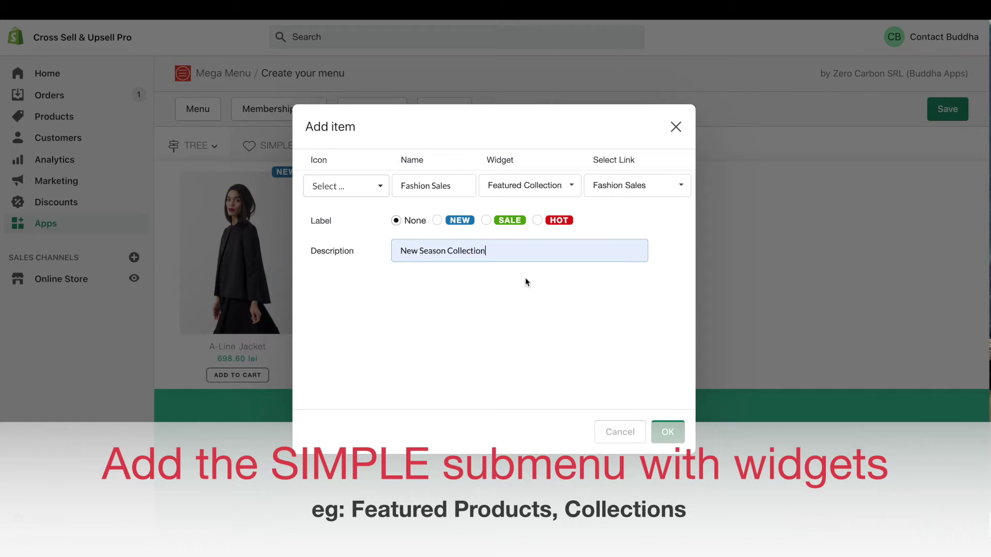
{"action": "left_click", "coordinate": [664, 432]}
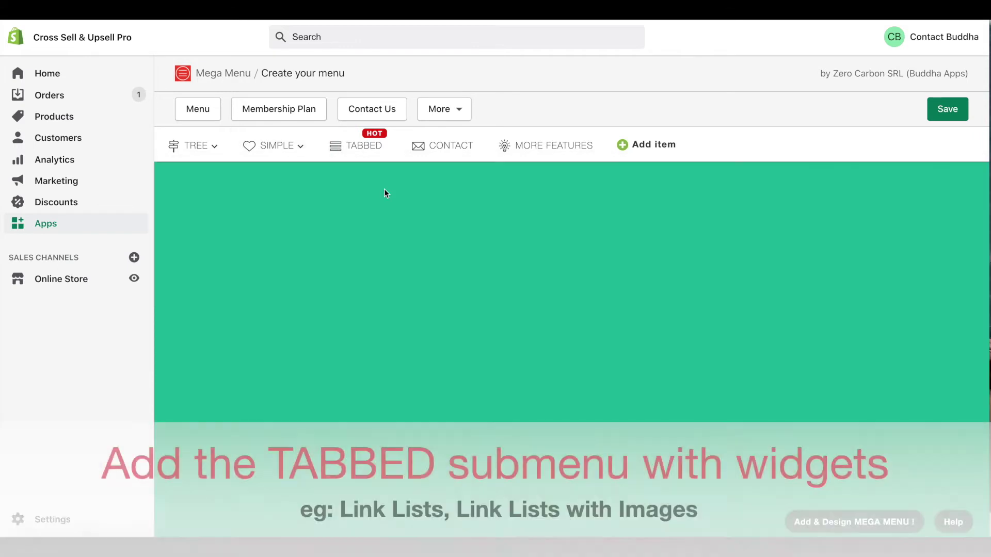
Step: Give the TABBED item a Tabbed submenu and add a tab named LINK LISTS linked to All products
{"action": "left_click", "coordinate": [406, 154]}
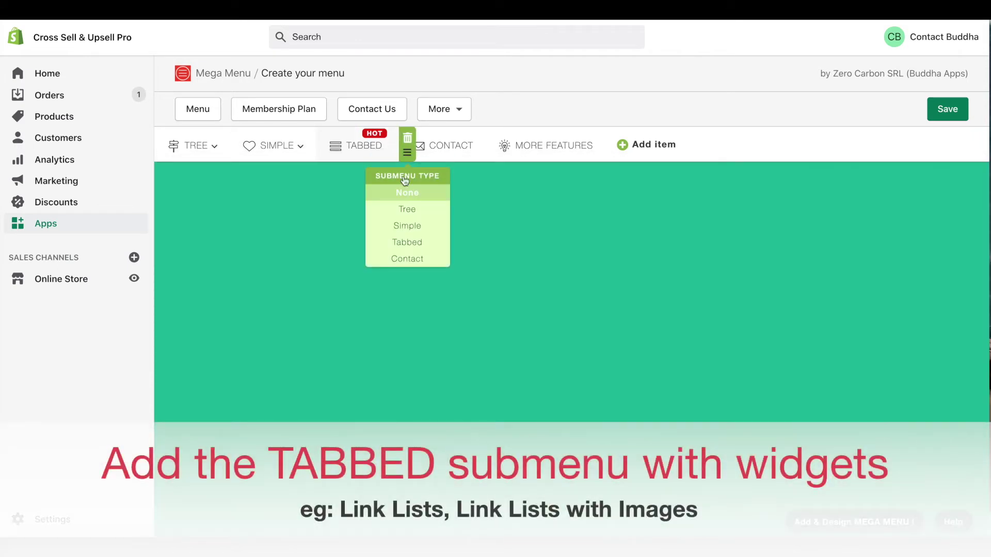
{"action": "left_click", "coordinate": [409, 243]}
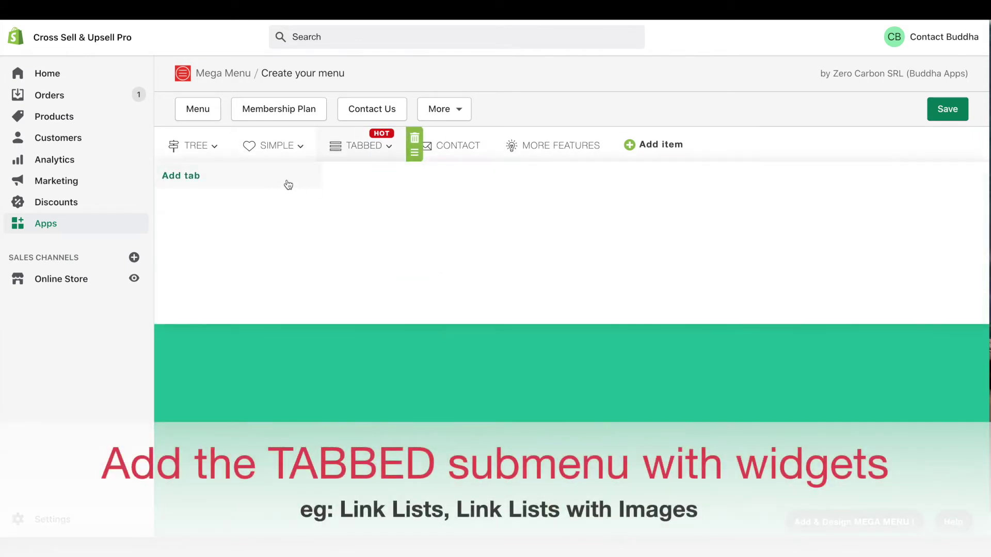
{"action": "left_click", "coordinate": [288, 185]}
{"action": "left_click", "coordinate": [449, 188]}
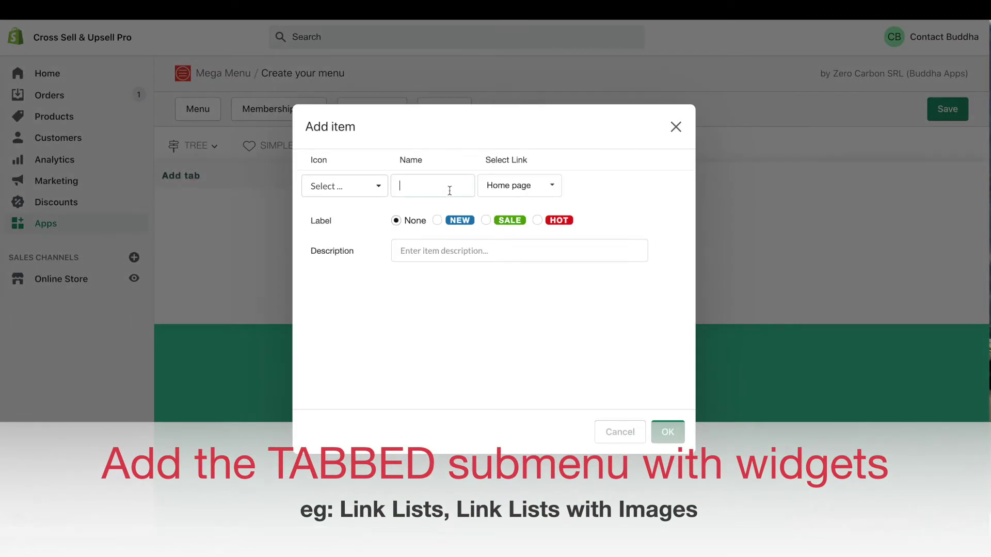
{"action": "type", "text": "LINK L"}
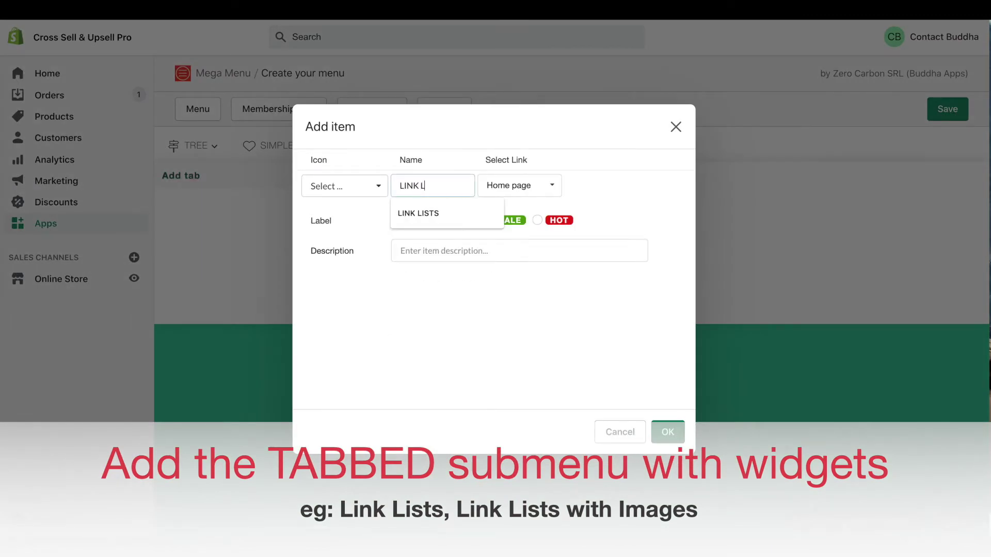
{"action": "type", "text": "ISTS"}
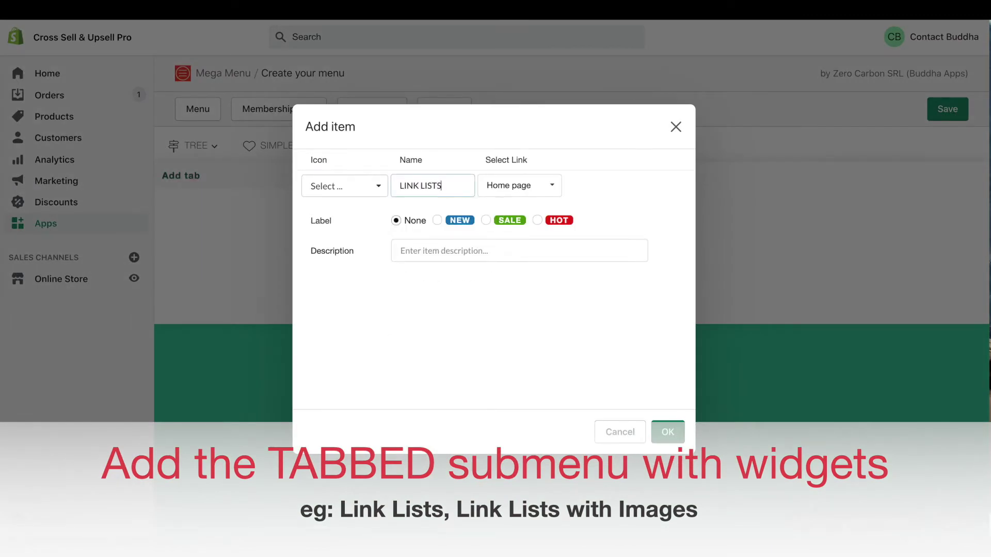
{"action": "left_click", "coordinate": [510, 191]}
{"action": "left_click", "coordinate": [512, 296]}
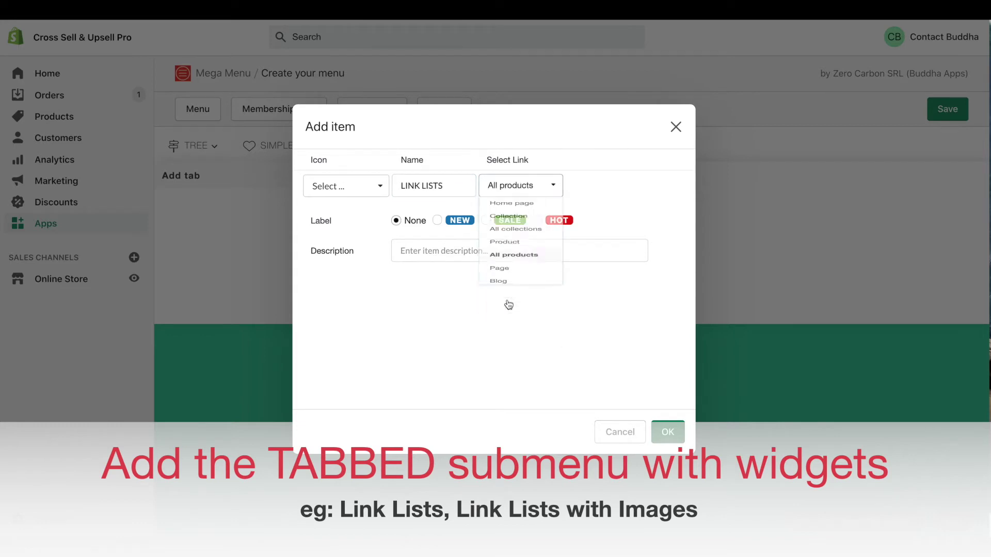
{"action": "left_click", "coordinate": [665, 432]}
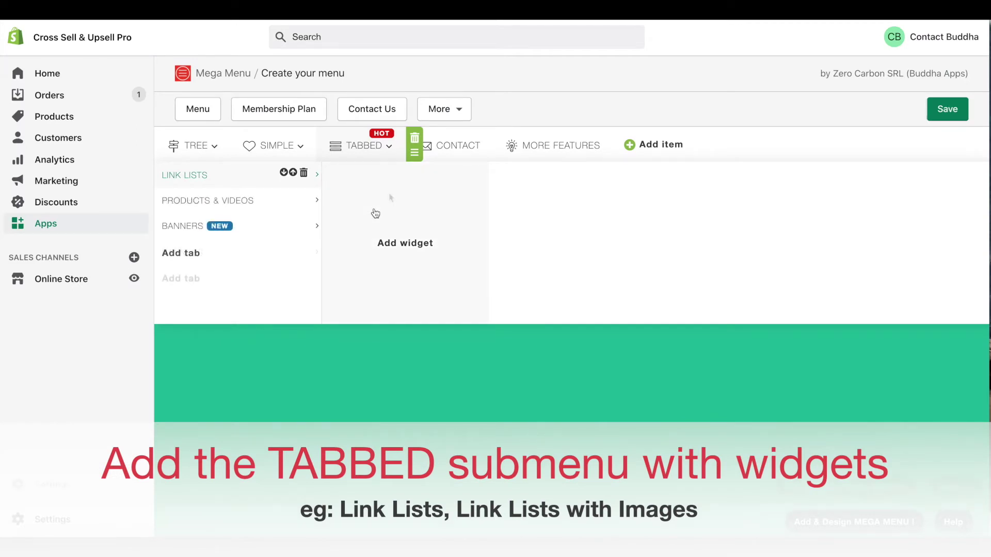
Step: Add a Link List widget named LINK LISTS with the description "Check out this weeks picks!" to the LINK LISTS tab
{"action": "left_click", "coordinate": [375, 213]}
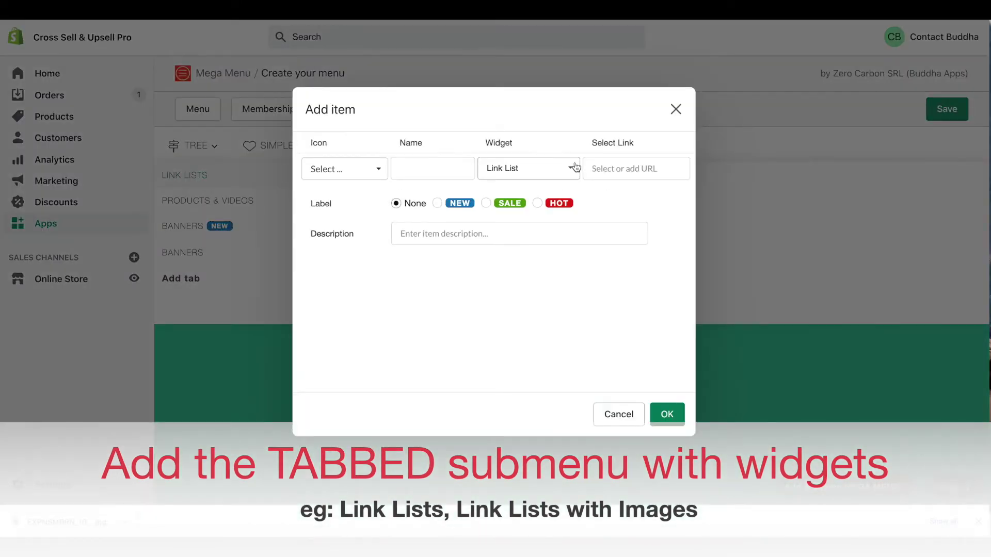
{"action": "left_click", "coordinate": [601, 167]}
{"action": "left_click", "coordinate": [611, 200]}
{"action": "left_click", "coordinate": [443, 171]}
{"action": "type", "text": "LINK LISTS"}
{"action": "left_click", "coordinate": [442, 198]}
{"action": "left_click", "coordinate": [439, 238]}
{"action": "left_click", "coordinate": [448, 283]}
{"action": "left_click", "coordinate": [666, 414]}
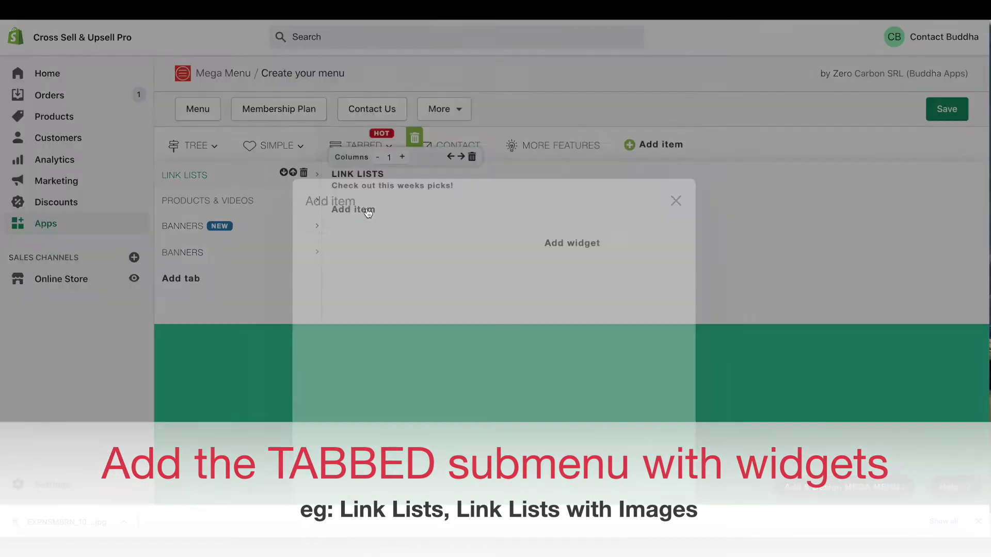
Step: Add an item linked to the Makeup collection to the LINK LISTS widget
{"action": "left_click", "coordinate": [367, 211]}
{"action": "left_click", "coordinate": [517, 166]}
{"action": "left_click", "coordinate": [516, 212]}
{"action": "left_click", "coordinate": [582, 168]}
{"action": "left_click", "coordinate": [592, 243]}
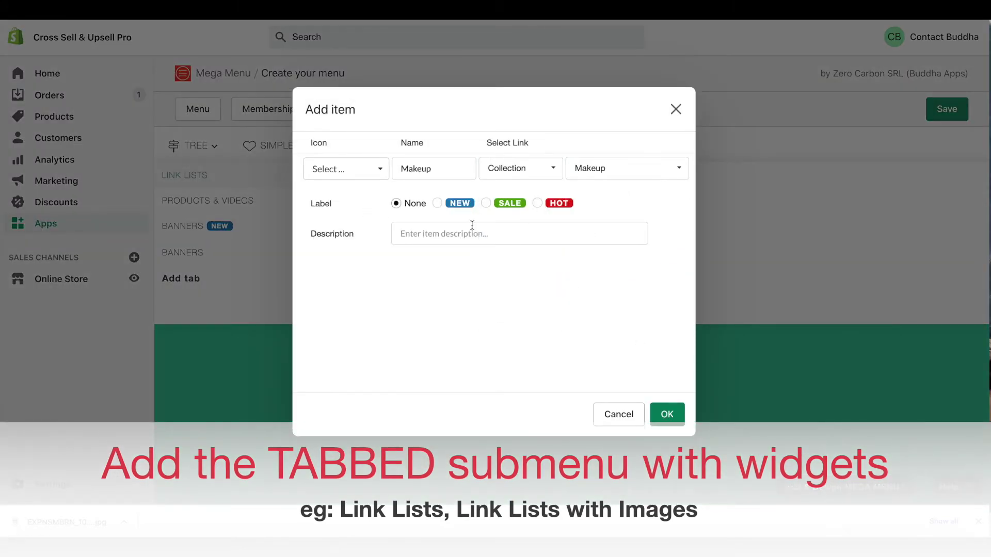
{"action": "left_click", "coordinate": [666, 414]}
Step: Add an item linked to the ACB Top product to the LINK LISTS widget
{"action": "left_click", "coordinate": [364, 227]}
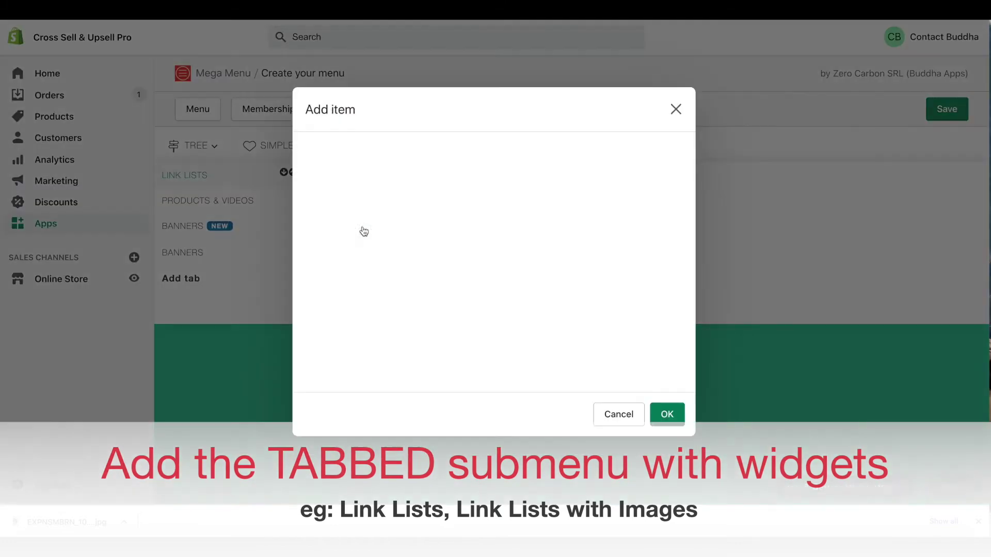
{"action": "left_click", "coordinate": [526, 169]}
{"action": "left_click", "coordinate": [504, 254]}
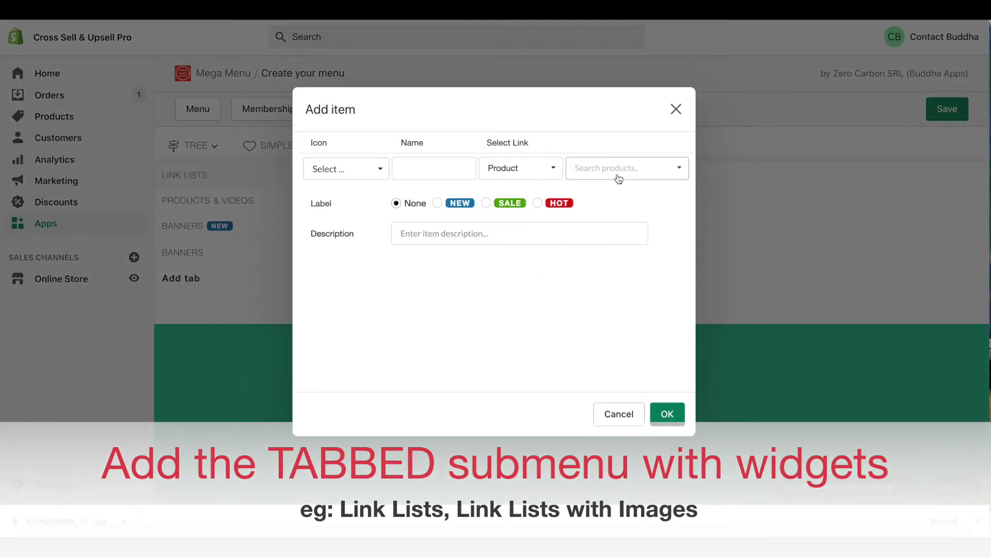
{"action": "left_click", "coordinate": [620, 171]}
{"action": "left_click", "coordinate": [601, 309]}
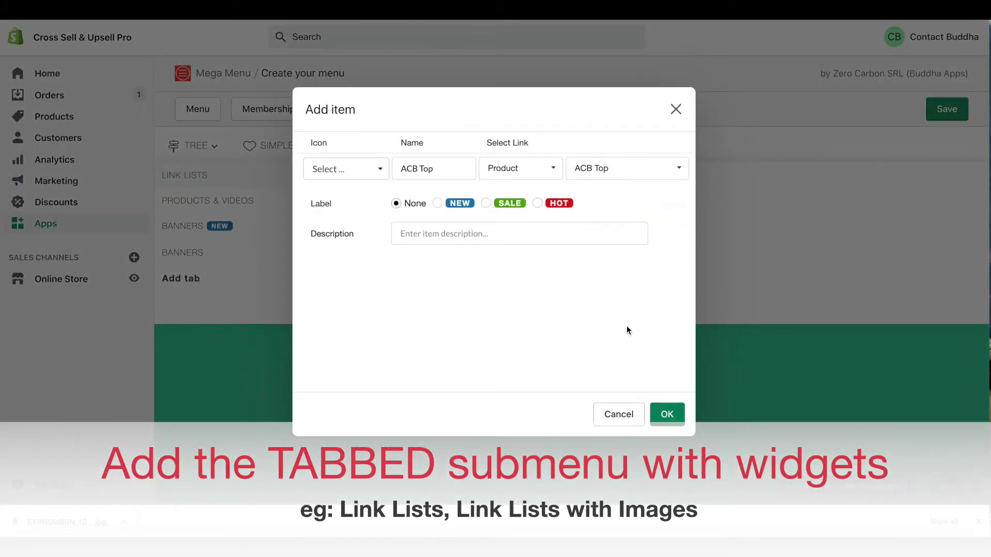
{"action": "left_click", "coordinate": [665, 413]}
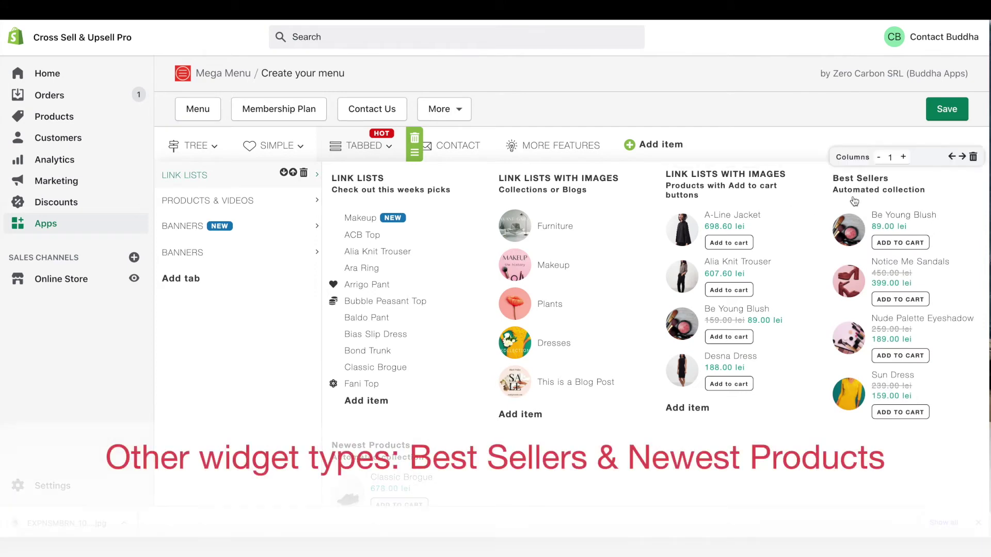
Step: Add a Featured Banner widget with the image 6.png to the MORE FEATURES submenu
{"action": "scroll", "coordinate": [766, 461], "scroll_direction": "down", "scroll_amount": 3}
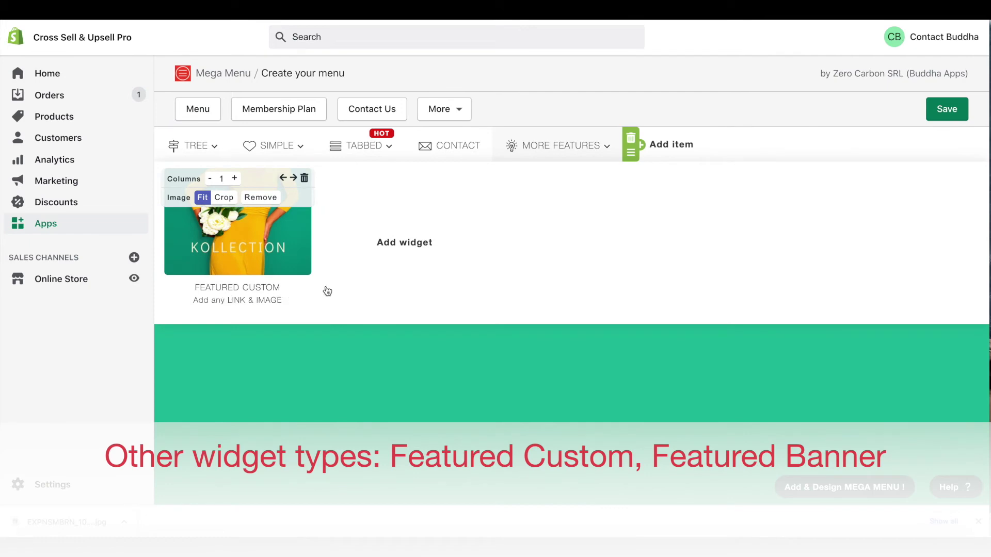
{"action": "left_click", "coordinate": [414, 262]}
{"action": "left_click", "coordinate": [547, 169]}
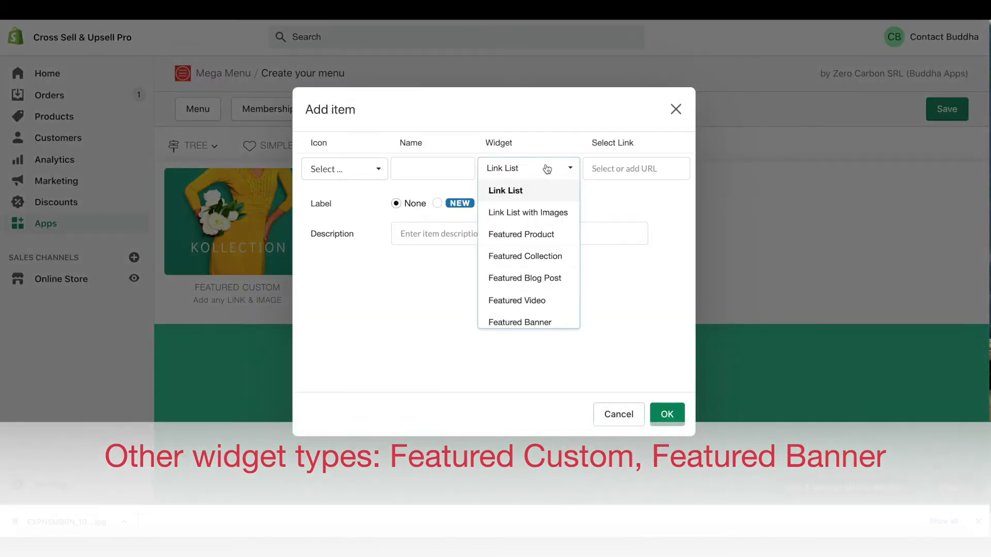
{"action": "left_click", "coordinate": [548, 322]}
{"action": "left_click", "coordinate": [667, 414]}
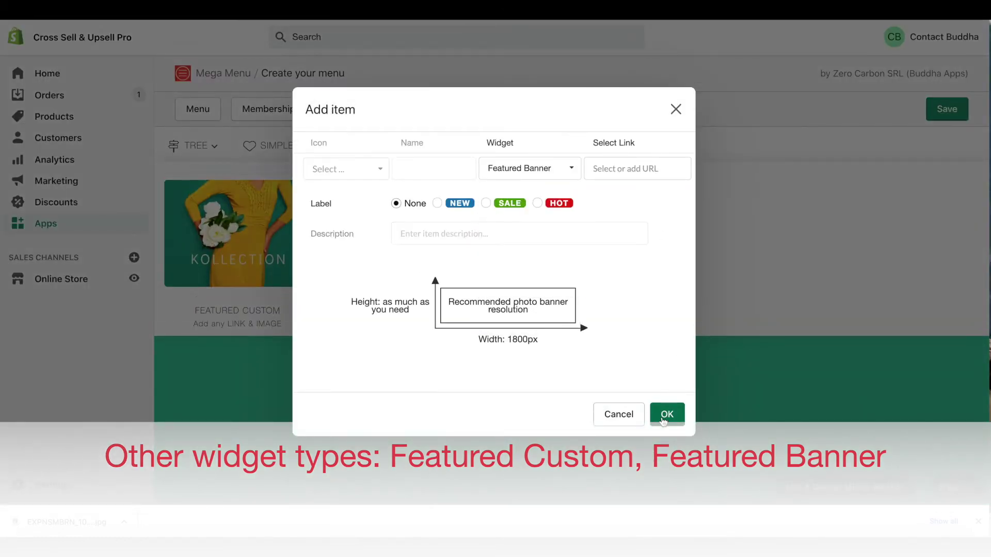
{"action": "left_click", "coordinate": [365, 250]}
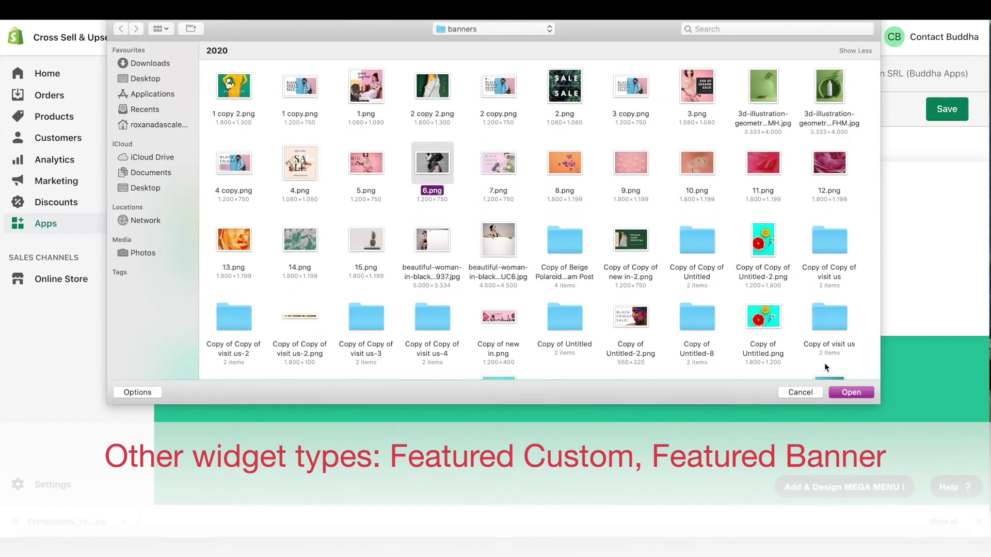
{"action": "left_click", "coordinate": [859, 391]}
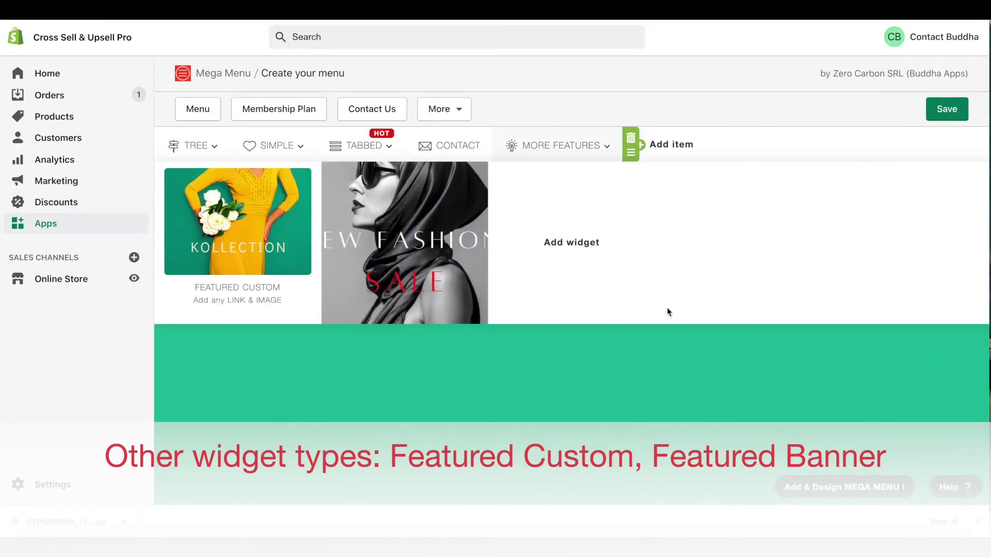
Step: Set the New Fashion Sale banner widget to 2 columns and its image to Fit
{"action": "mouse_move", "coordinate": [471, 246]}
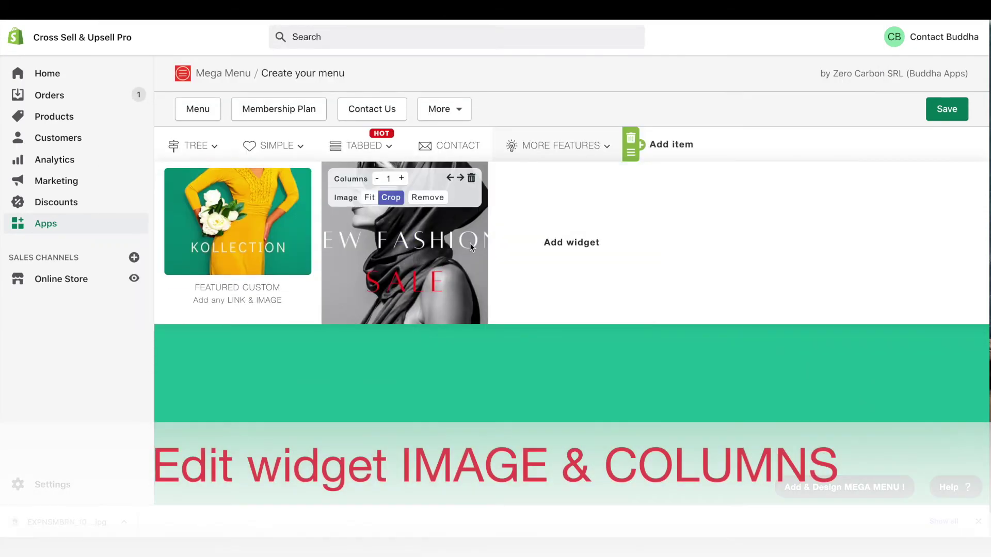
{"action": "left_click", "coordinate": [402, 179]}
{"action": "left_click", "coordinate": [372, 200]}
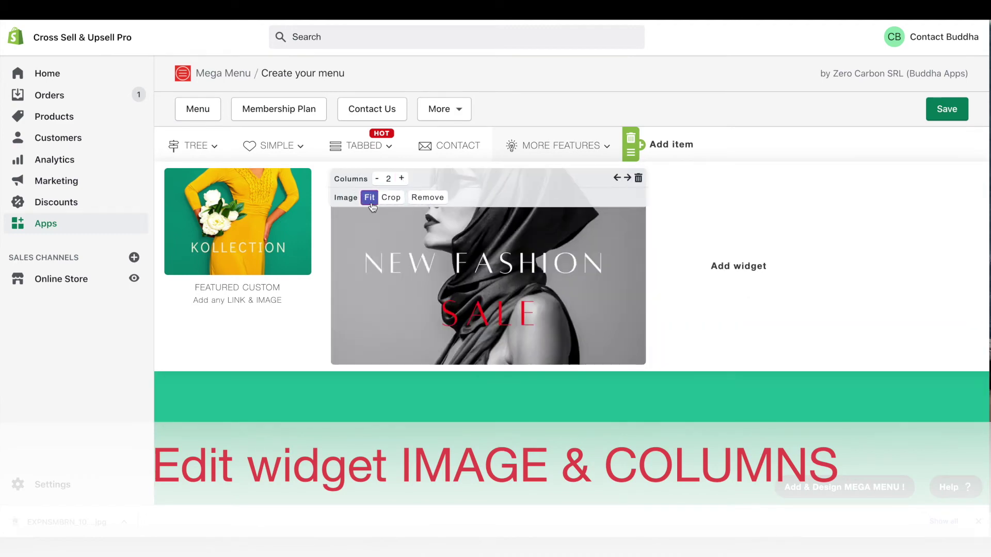
Step: Add a Featured Product widget for Fab Leather Jacket to the MORE FEATURES submenu and set its image to Crop
{"action": "left_click", "coordinate": [679, 257]}
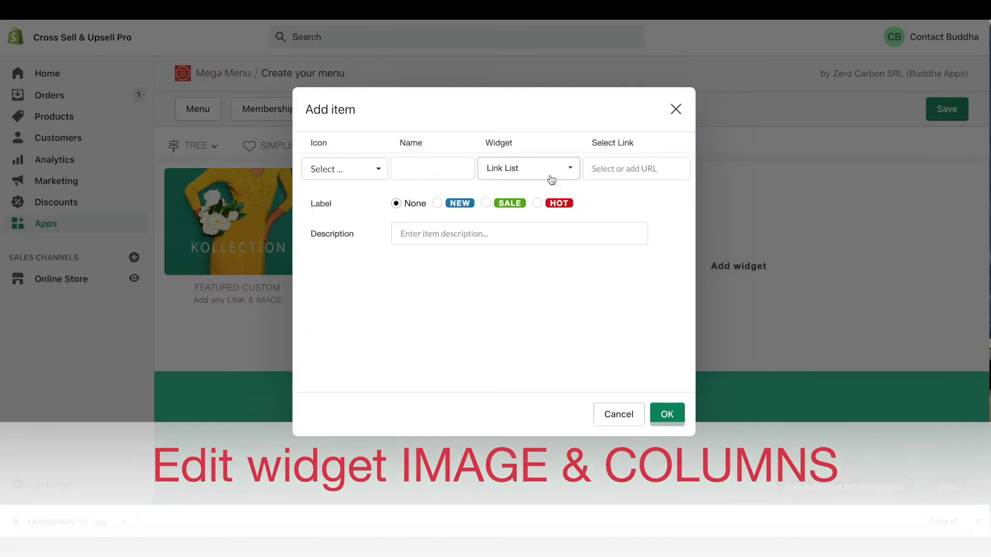
{"action": "left_click", "coordinate": [551, 175]}
{"action": "left_click", "coordinate": [544, 235]}
{"action": "left_click", "coordinate": [620, 169]}
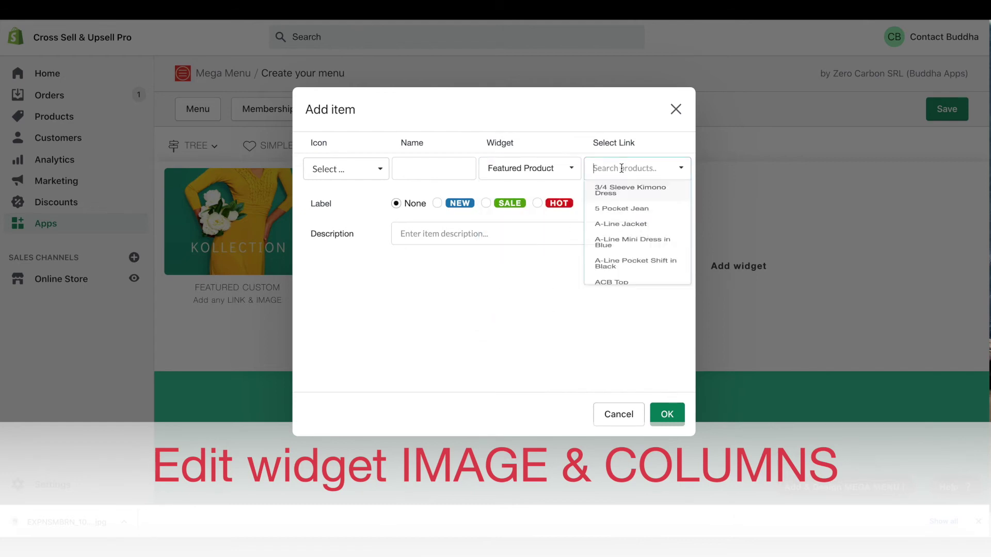
{"action": "type", "text": "fab"}
{"action": "left_click", "coordinate": [631, 213]}
{"action": "left_click", "coordinate": [666, 413]}
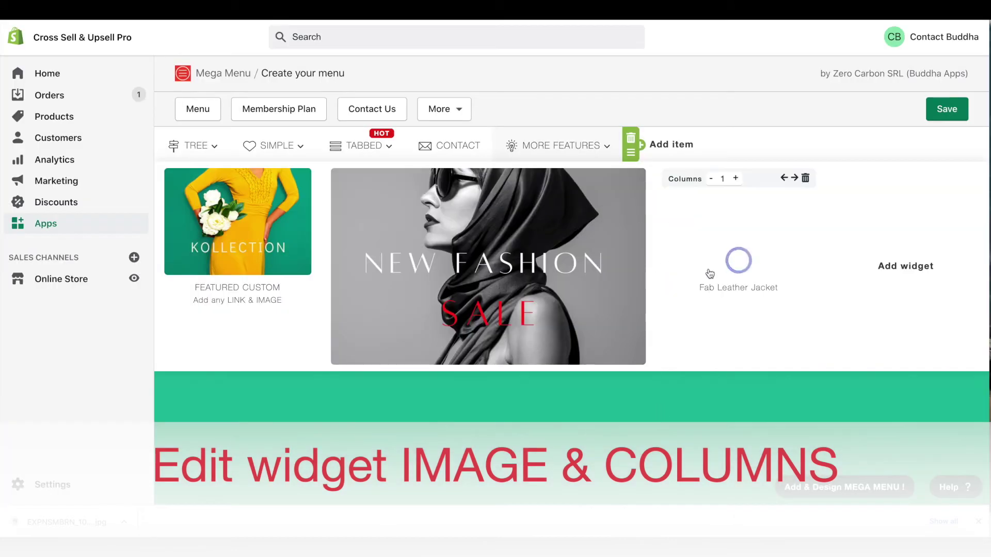
{"action": "left_click", "coordinate": [734, 198]}
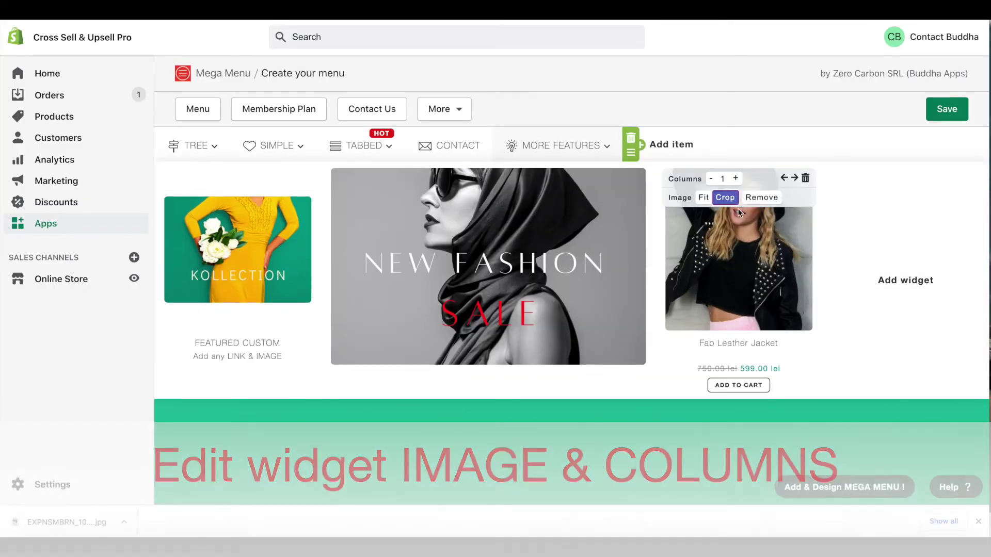
Step: Give the CONTACT item a Contact submenu and fill in the business description, address and working hours "8 am - 20 pm Mon - Fri"
{"action": "left_click", "coordinate": [498, 145]}
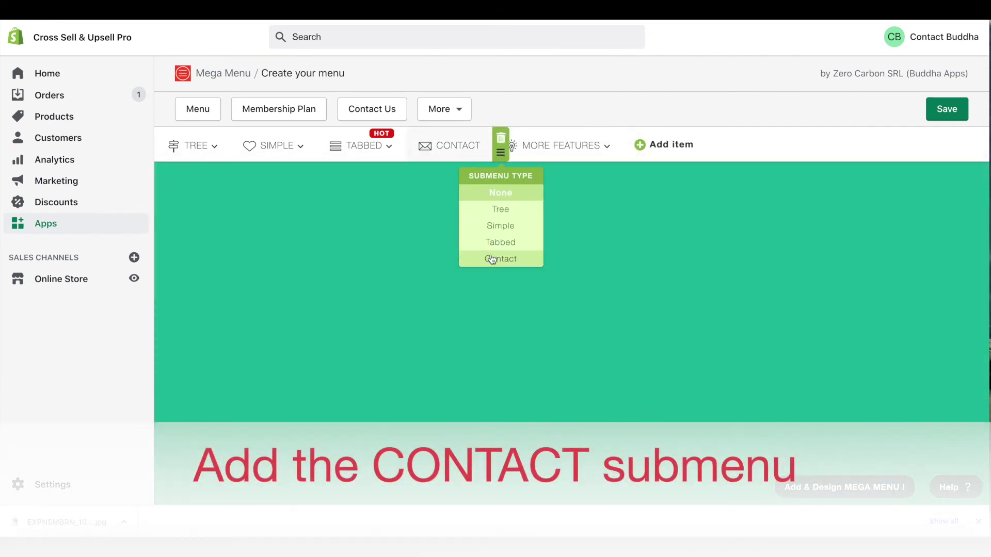
{"action": "left_click", "coordinate": [492, 259]}
{"action": "key", "text": "ctrl+v"}
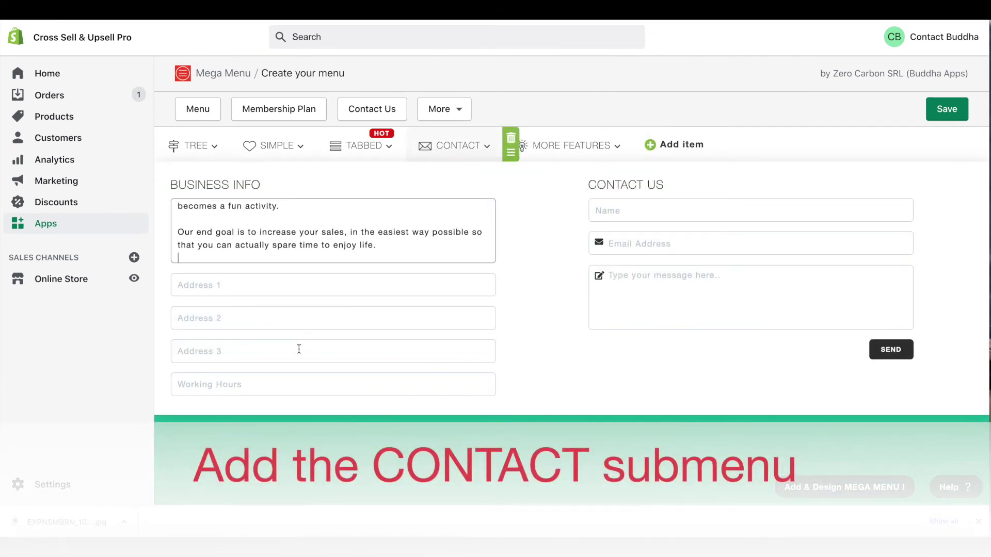
{"action": "left_click", "coordinate": [289, 283]}
{"action": "left_click", "coordinate": [212, 312]}
{"action": "left_click", "coordinate": [221, 385]}
{"action": "left_click", "coordinate": [223, 411]}
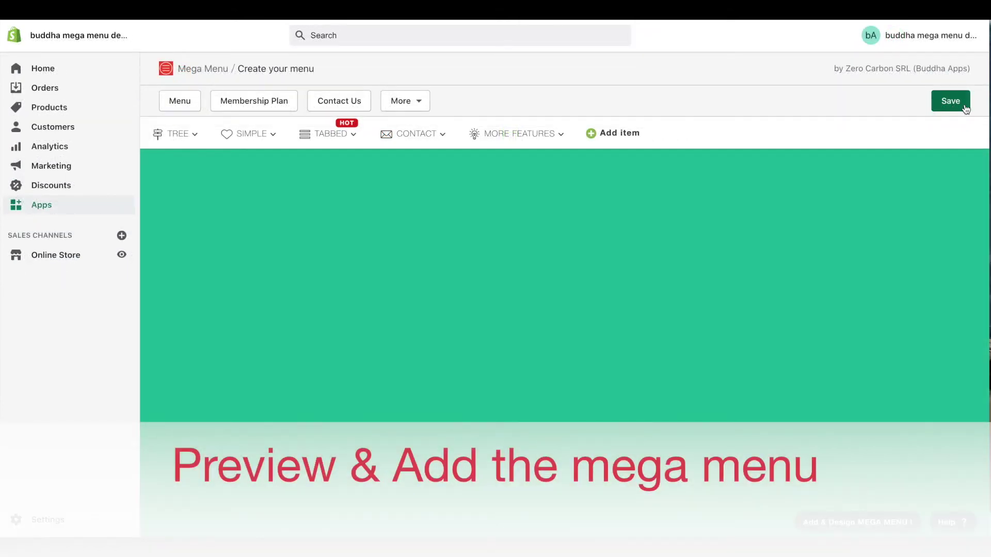
Step: Open the mega menu design editor and choose Debut Theme - Mega Menu as the menu to replace, previewing its submenus
{"action": "left_click", "coordinate": [893, 523]}
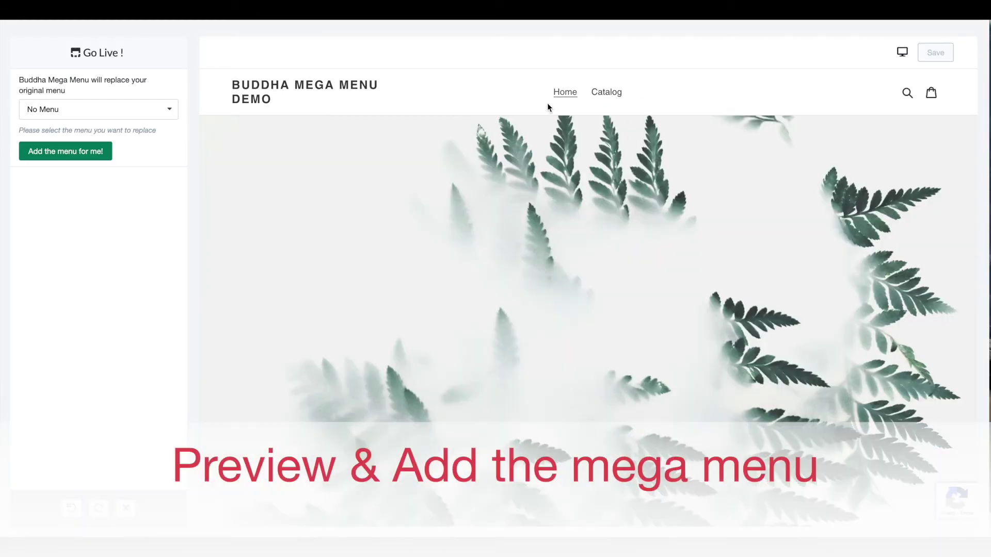
{"action": "left_click", "coordinate": [115, 106]}
{"action": "left_click", "coordinate": [105, 148]}
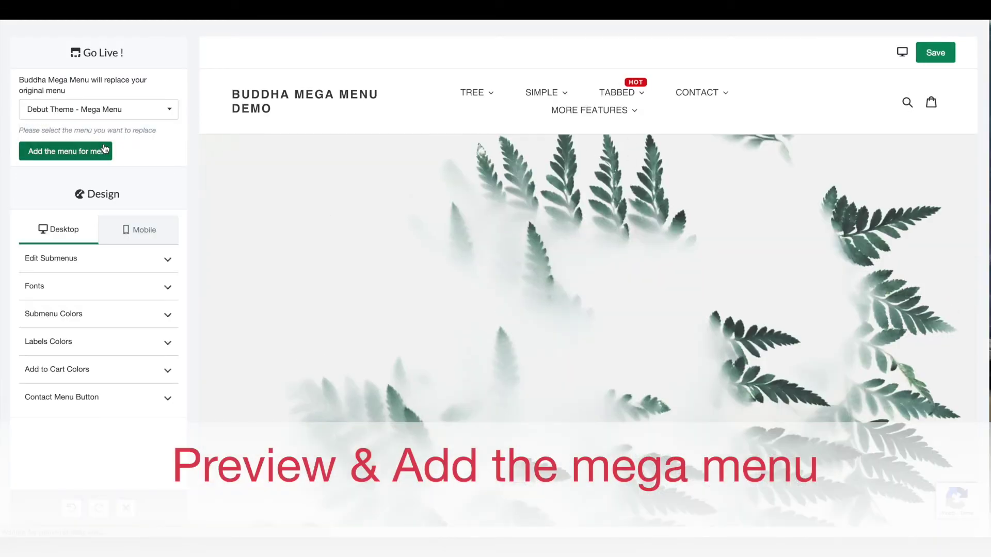
{"action": "mouse_move", "coordinate": [480, 140]}
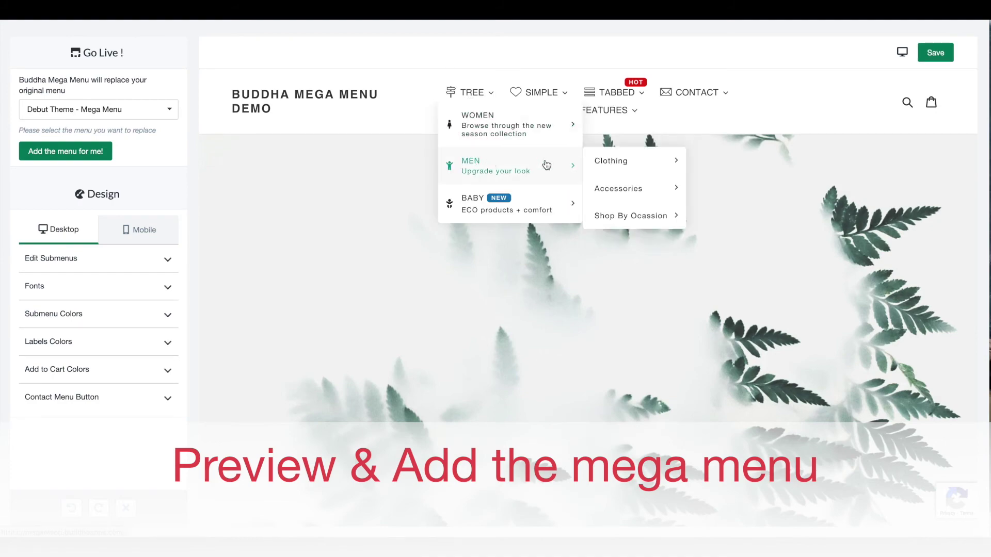
{"action": "mouse_move", "coordinate": [553, 95]}
{"action": "mouse_move", "coordinate": [613, 100]}
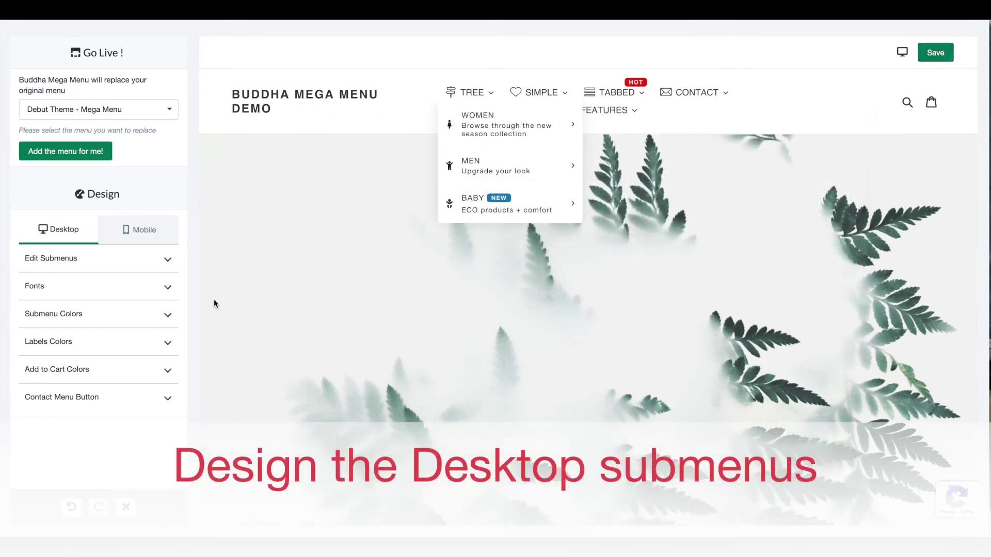
Step: Set the desktop SIMPLE submenu to 5 columns, a width of about 1077 px and the Auto position
{"action": "left_click", "coordinate": [150, 260]}
{"action": "left_click", "coordinate": [137, 293]}
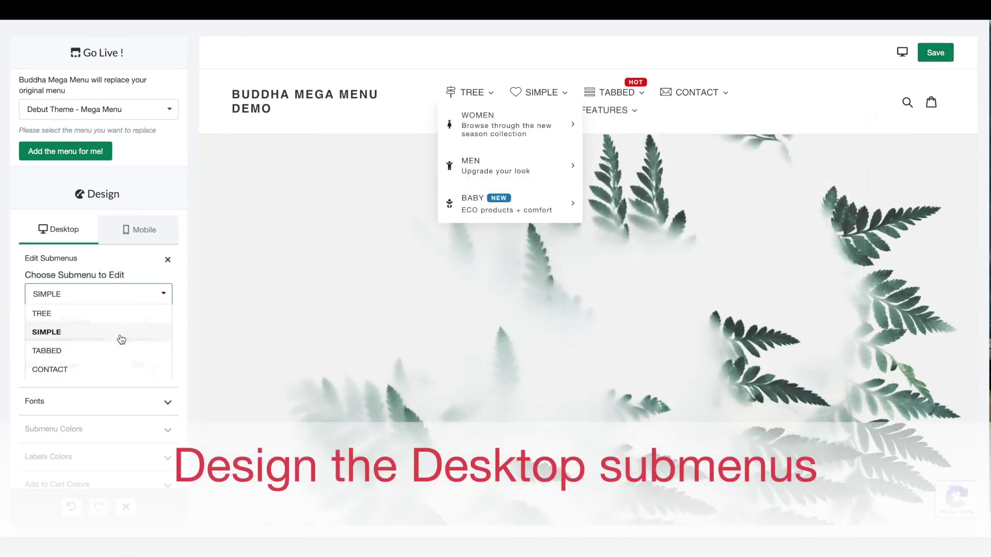
{"action": "left_click", "coordinate": [121, 338]}
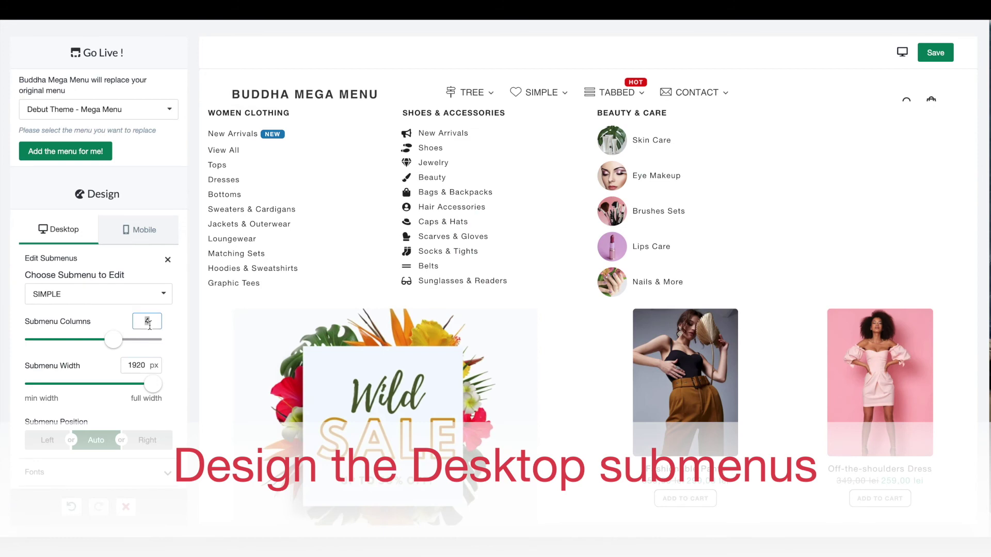
{"action": "type", "text": "5"}
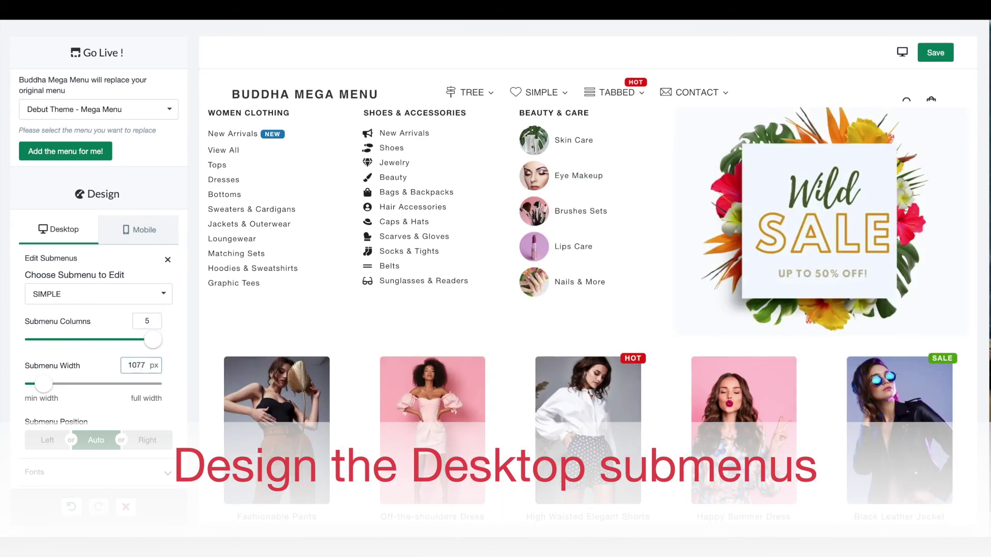
{"action": "left_click_drag", "start_coordinate": [153, 384], "coordinate": [43, 384]}
{"action": "left_click", "coordinate": [47, 441]}
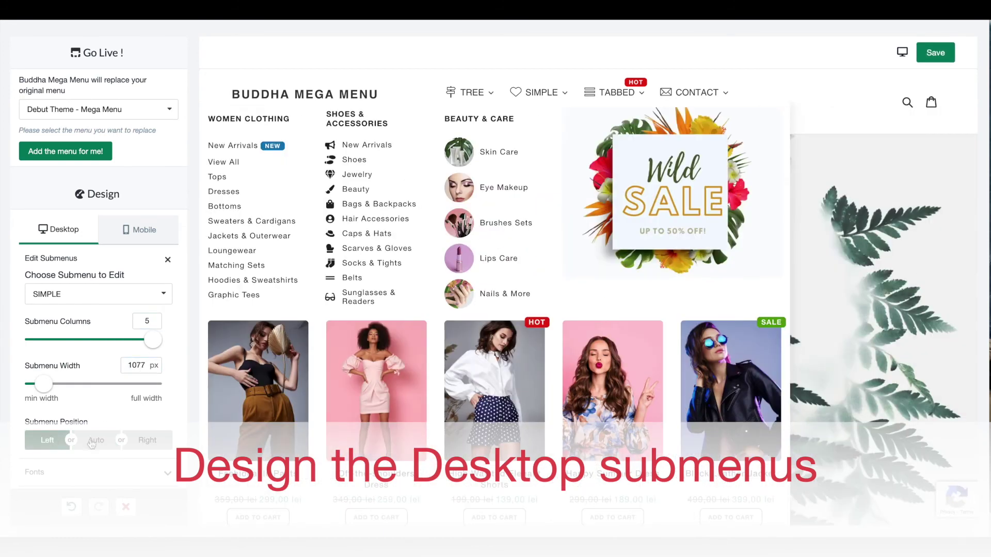
{"action": "left_click", "coordinate": [94, 443]}
Step: Review the desktop color settings for submenus, labels and the add-to-cart button
{"action": "scroll", "coordinate": [120, 395], "scroll_direction": "down", "scroll_amount": 2}
{"action": "left_click", "coordinate": [148, 362]}
{"action": "left_click", "coordinate": [69, 392]}
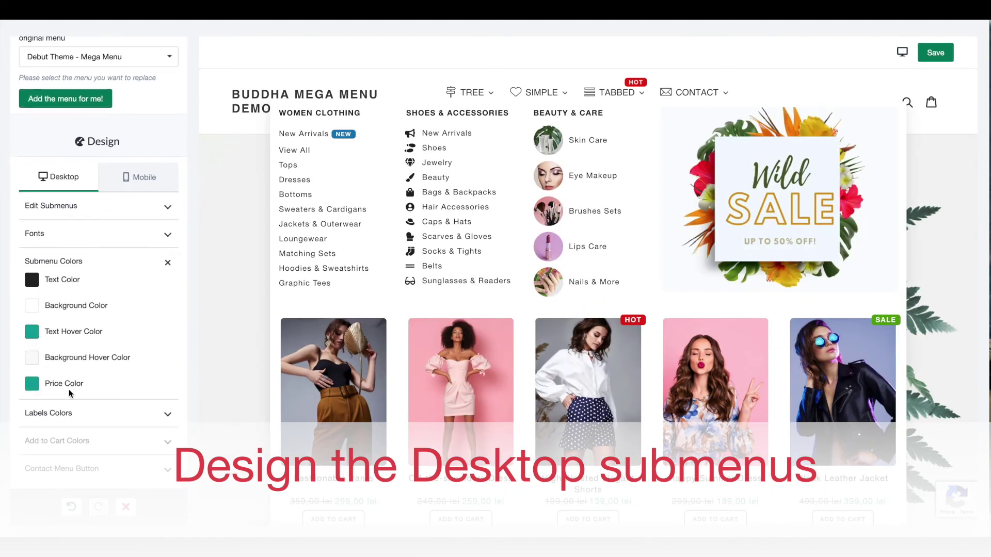
{"action": "left_click", "coordinate": [62, 415]}
{"action": "left_click", "coordinate": [100, 365]}
{"action": "left_click", "coordinate": [101, 364]}
{"action": "left_click", "coordinate": [81, 447]}
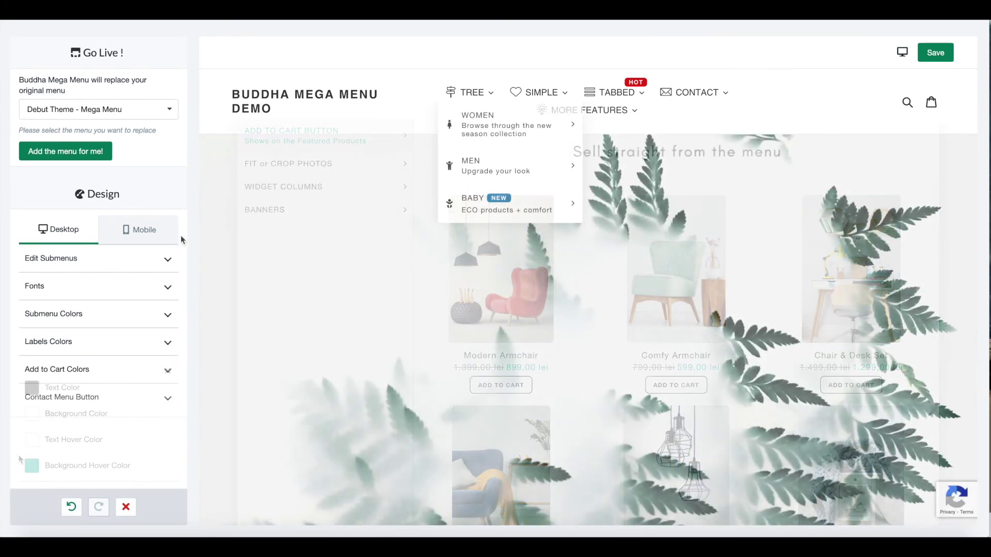
Step: Switch to the mobile design and expand TREE, WOMEN, Clothing and Dresses in the menu preview
{"action": "left_click", "coordinate": [140, 229]}
{"action": "left_click", "coordinate": [679, 127]}
{"action": "left_click", "coordinate": [673, 162]}
{"action": "left_click", "coordinate": [673, 204]}
{"action": "left_click", "coordinate": [673, 221]}
{"action": "left_click", "coordinate": [672, 238]}
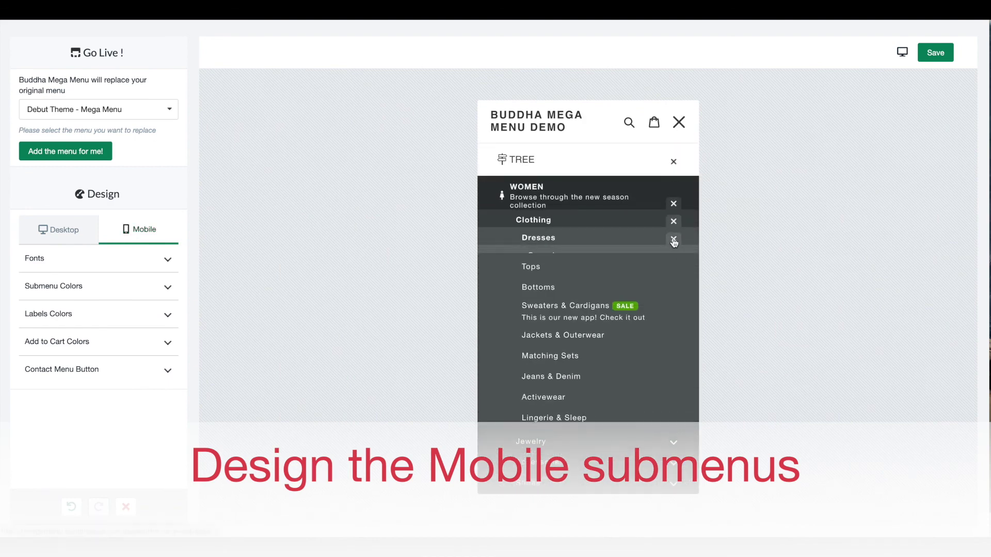
Step: Set the mobile submenu background color to #017b86
{"action": "left_click", "coordinate": [115, 286]}
{"action": "left_click", "coordinate": [32, 331]}
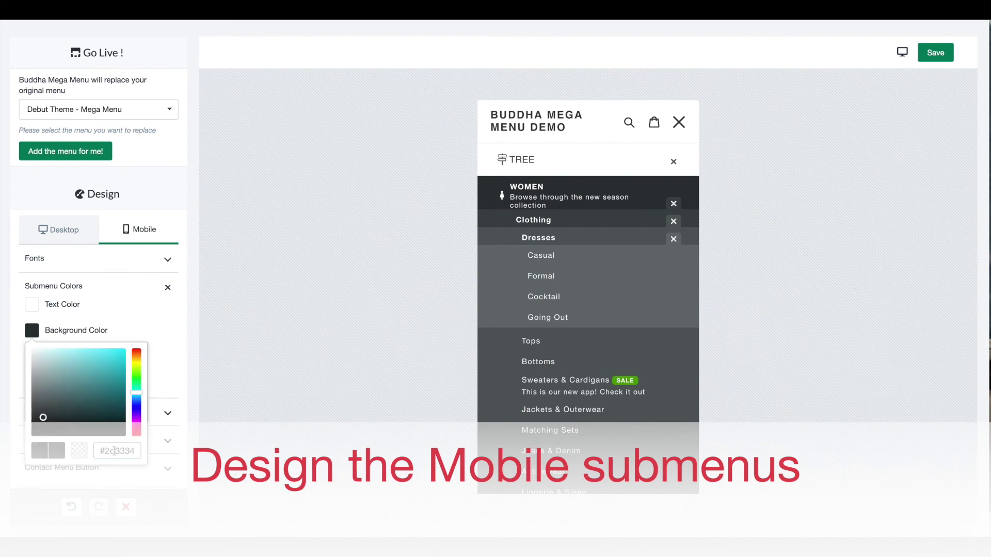
{"action": "key", "text": "ctrl+a"}
{"action": "type", "text": "#017b86"}
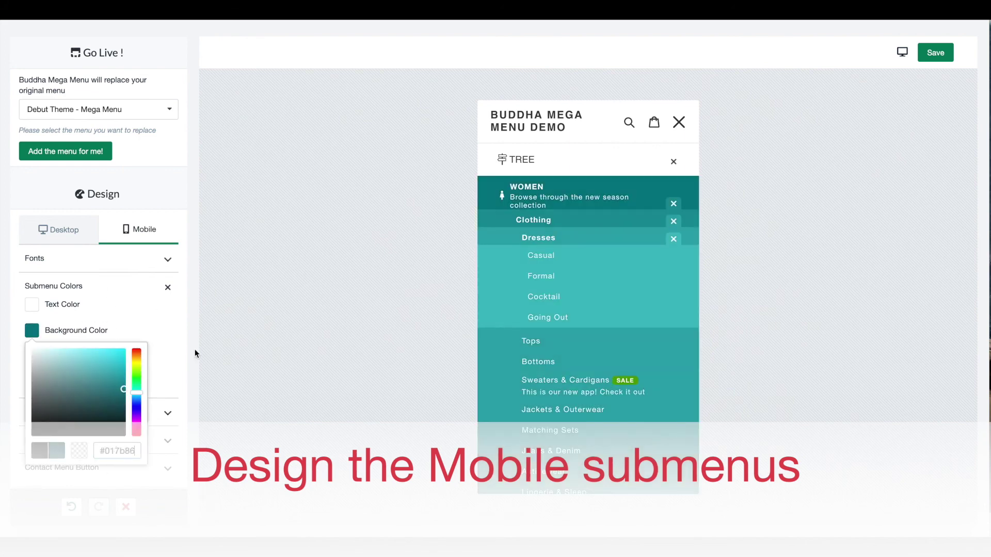
{"action": "left_click", "coordinate": [168, 289]}
{"action": "left_click", "coordinate": [168, 288]}
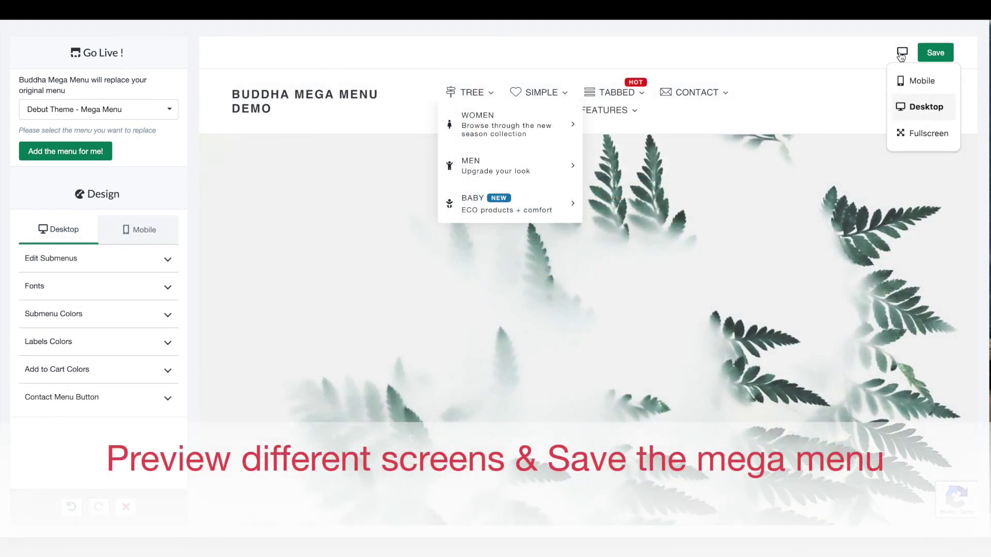
Step: Preview the desktop menu in fullscreen, check the SIMPLE, TABBED and CONTACT submenus, and return to the design editor
{"action": "left_click", "coordinate": [900, 132]}
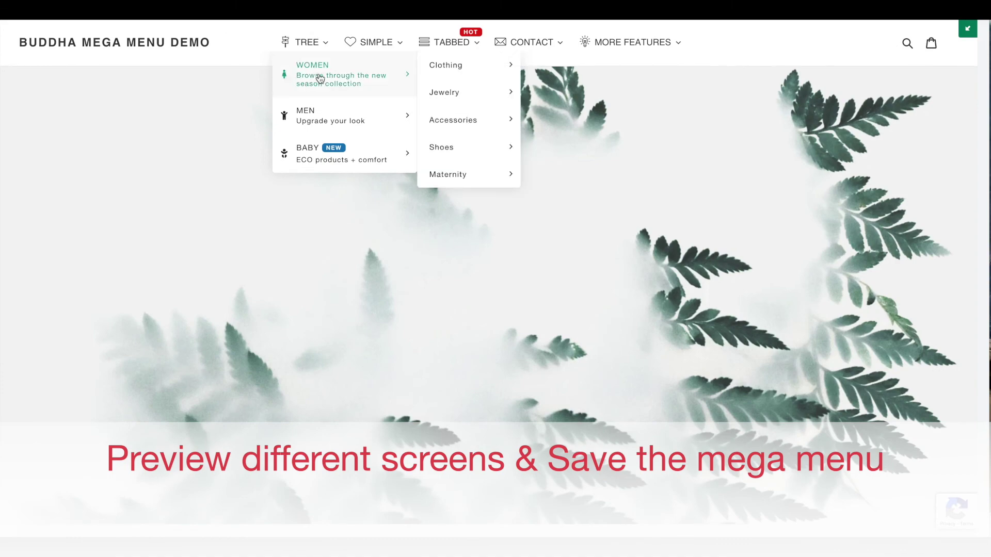
{"action": "mouse_move", "coordinate": [373, 44]}
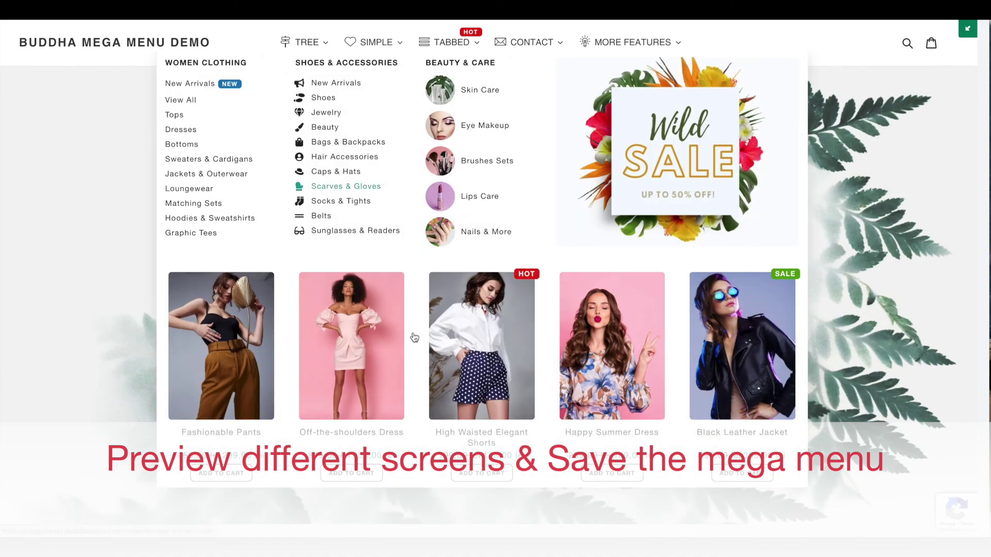
{"action": "mouse_move", "coordinate": [451, 48]}
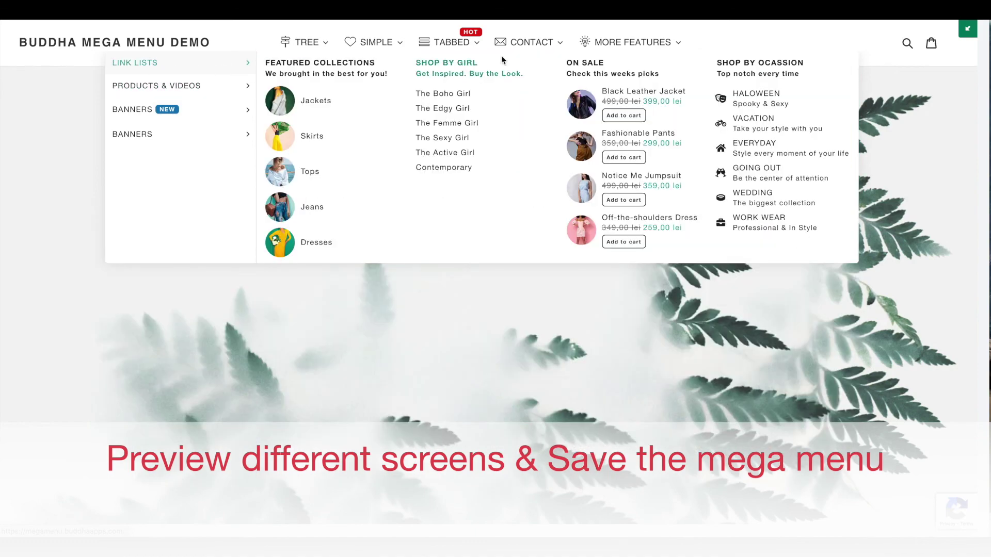
{"action": "mouse_move", "coordinate": [535, 51]}
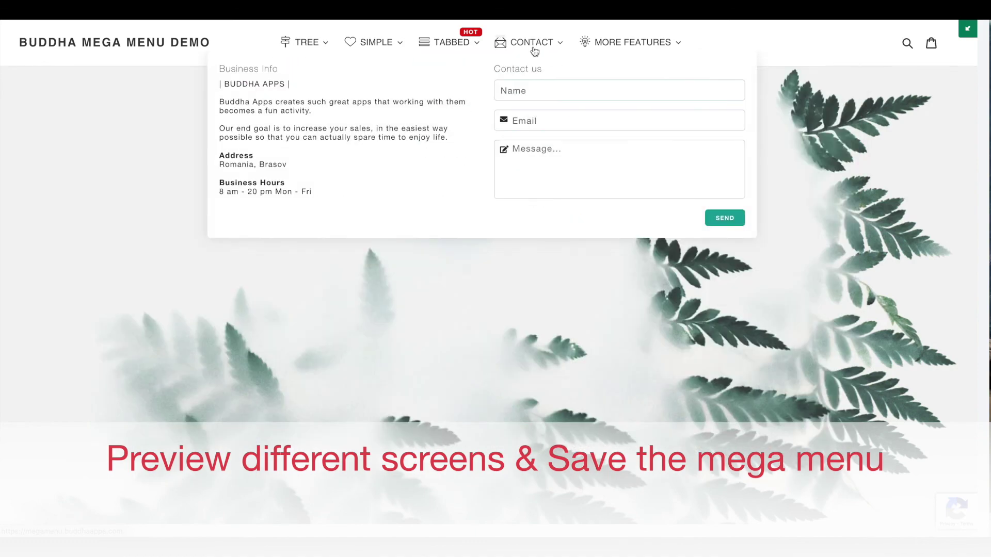
{"action": "left_click", "coordinate": [973, 34]}
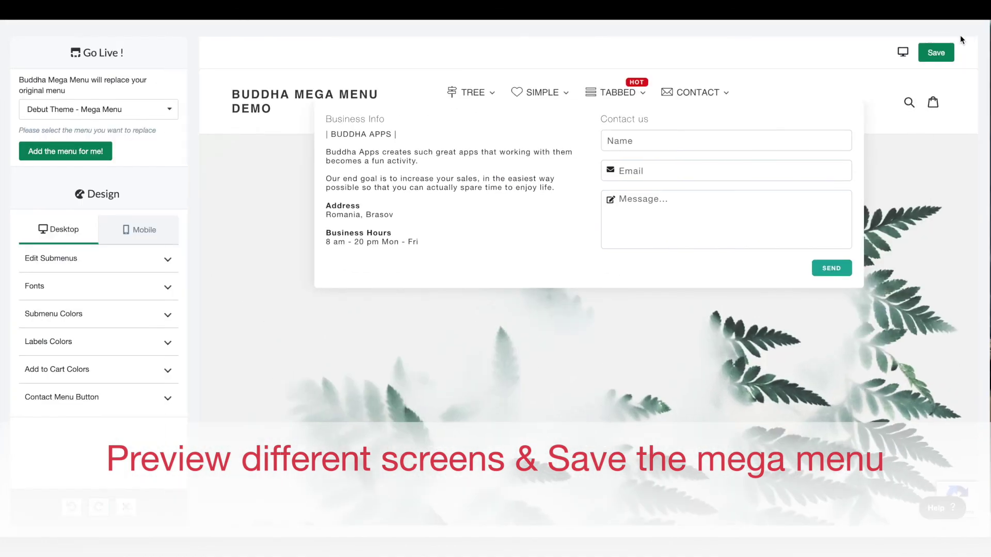